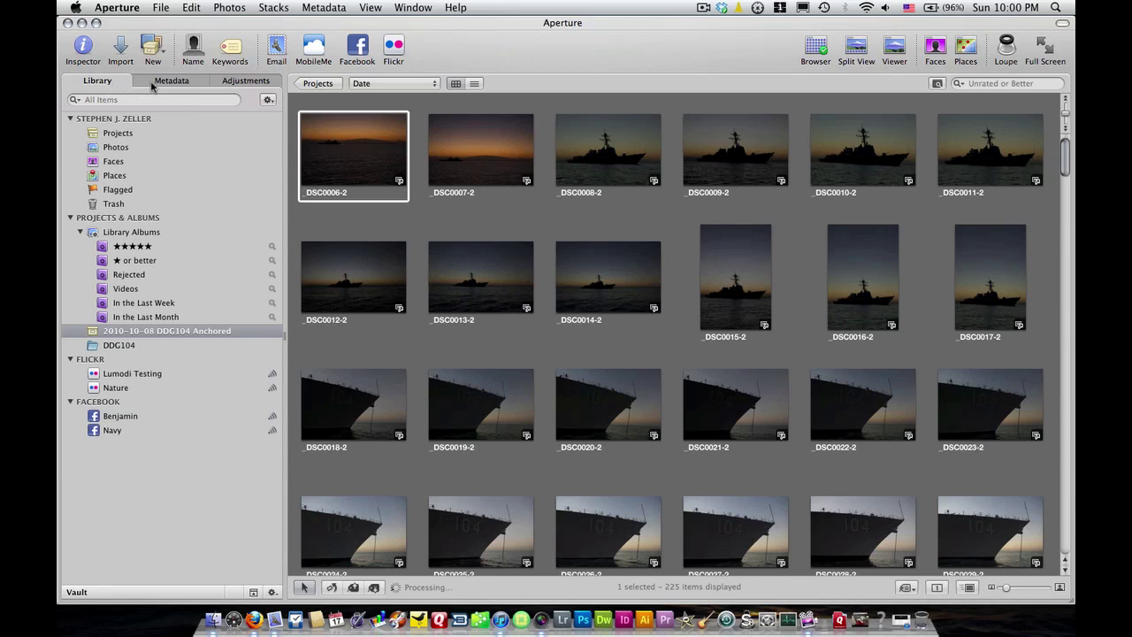
Show _DSC0006-2's metadata: Nikon D200, ISO 200, 40mm, f/2.8, 1/60, 15.47 MB
{"action": "left_click", "coordinate": [154, 84]}
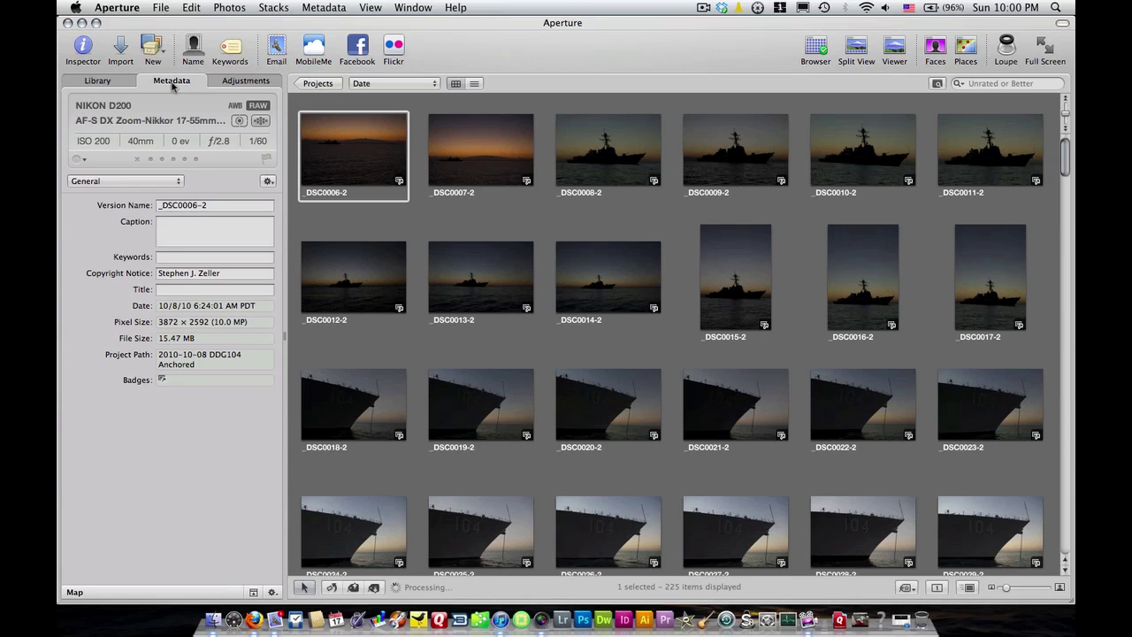
Check the photo's adjustment settings and histogram, then go back to the Library source list
{"action": "left_click", "coordinate": [234, 82]}
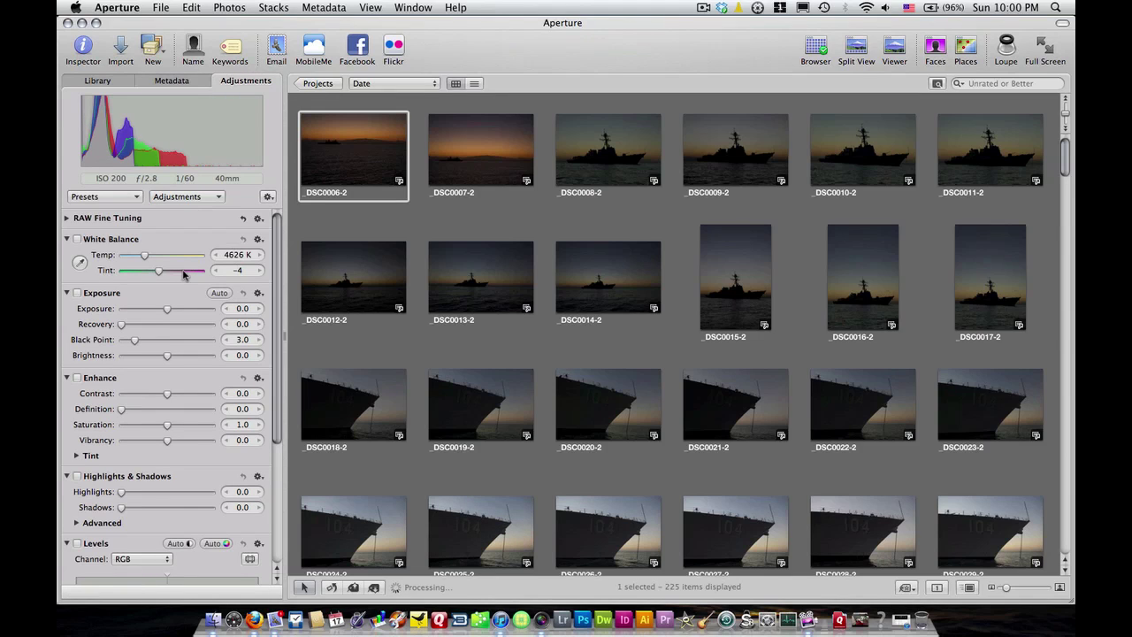
{"action": "left_click", "coordinate": [86, 81]}
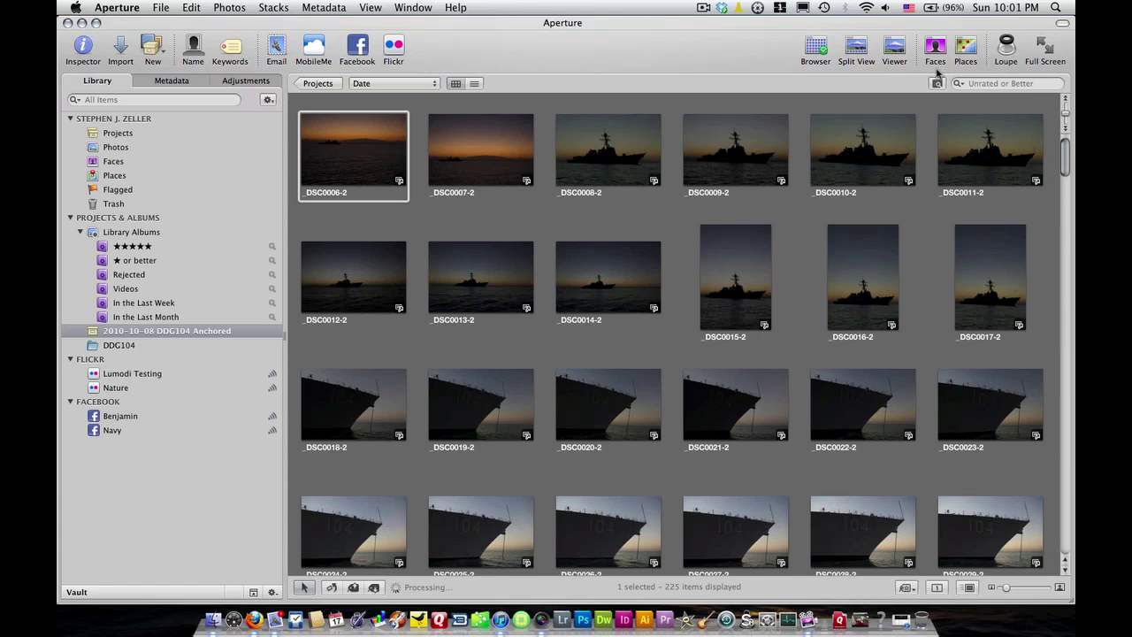
Scroll down and back up through the whole shoot in the Browser grid
{"action": "scroll", "coordinate": [926, 300], "scroll_direction": "down", "scroll_amount": 15}
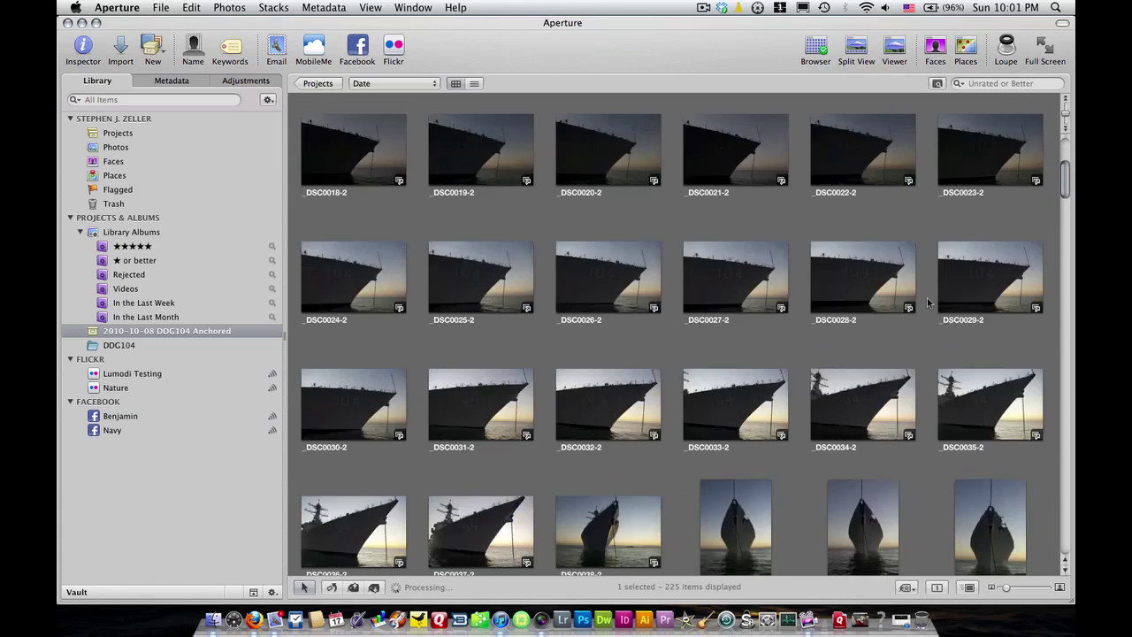
{"action": "scroll", "coordinate": [926, 300], "scroll_direction": "down", "scroll_amount": 16}
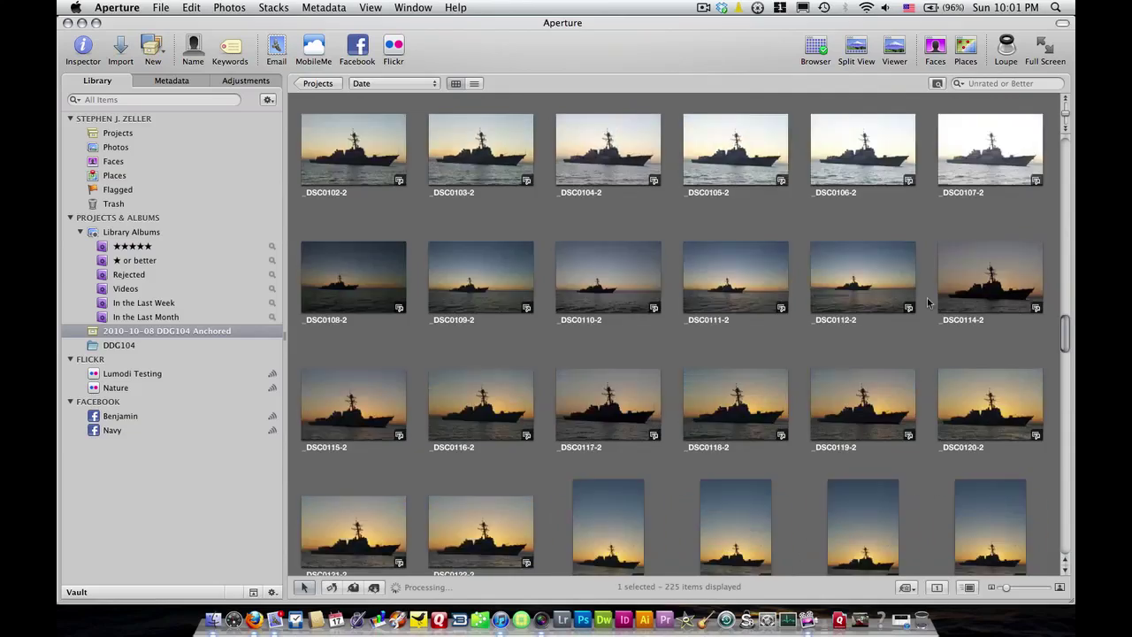
{"action": "scroll", "coordinate": [927, 302], "scroll_direction": "down", "scroll_amount": 10}
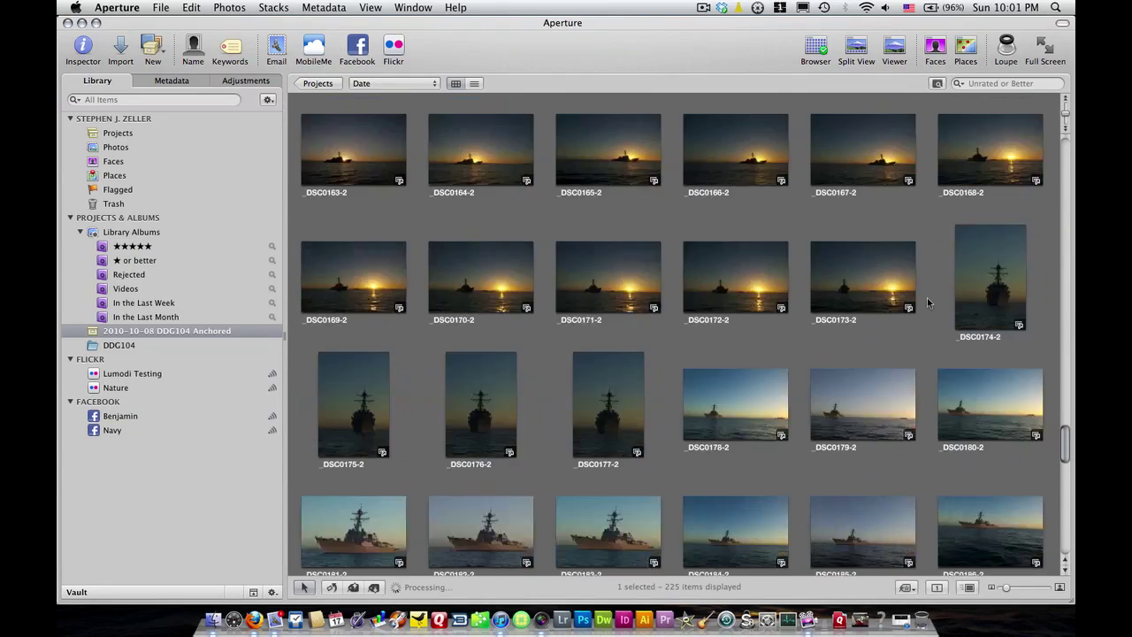
{"action": "scroll", "coordinate": [926, 303], "scroll_direction": "up", "scroll_amount": 20}
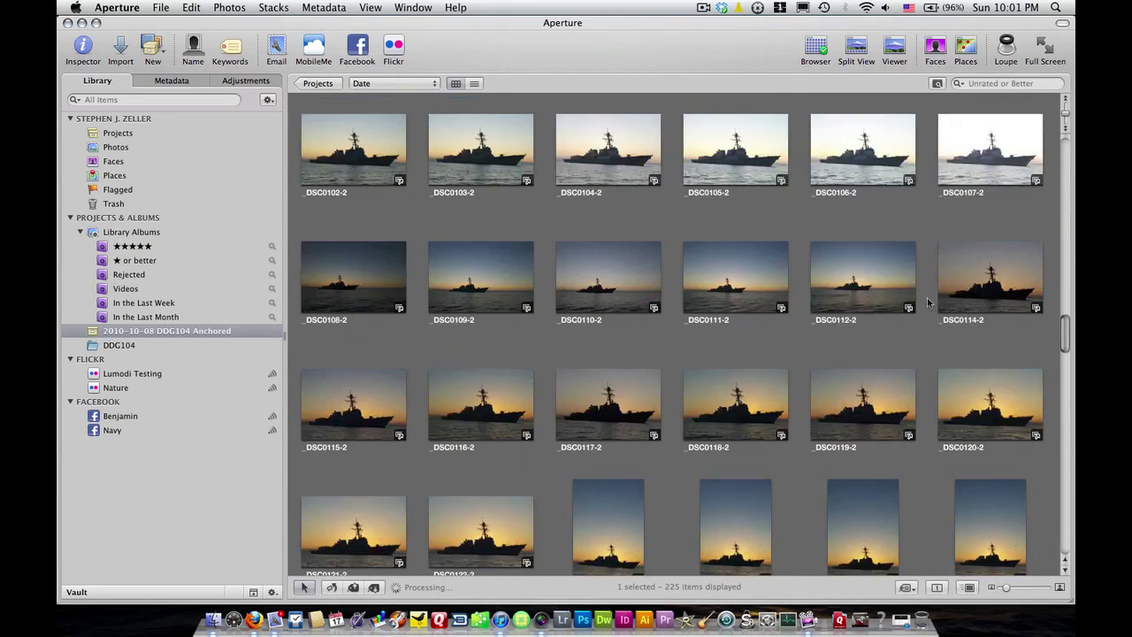
{"action": "scroll", "coordinate": [927, 302], "scroll_direction": "up", "scroll_amount": 8}
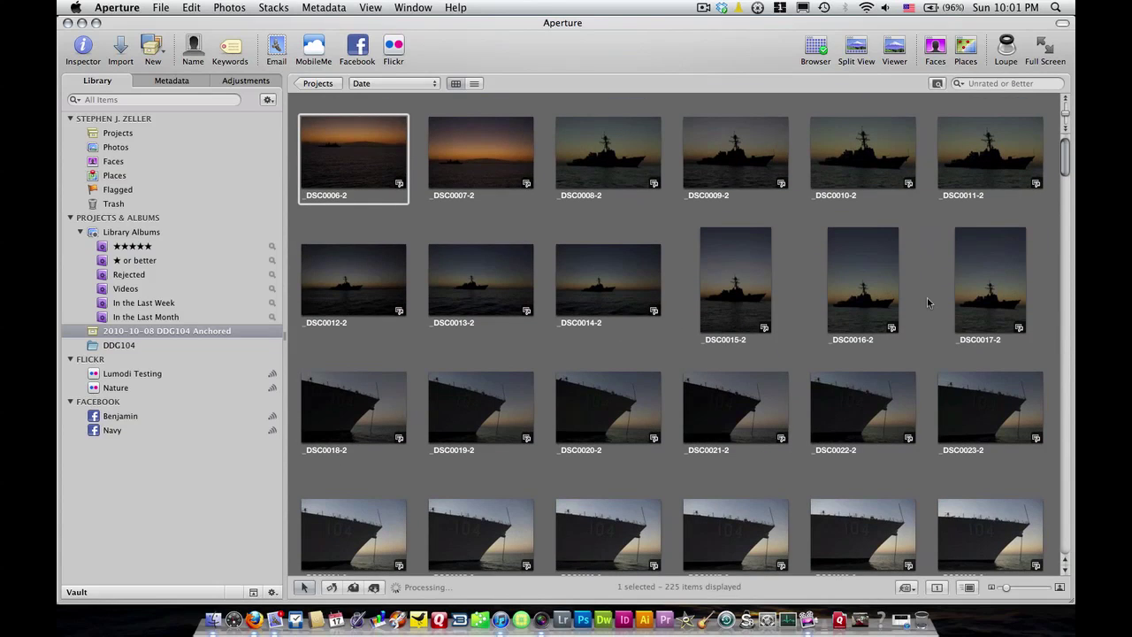
Show Split View and step through the filmstrip to _DSC0017-2, enlarged to fill the area
{"action": "left_click", "coordinate": [856, 48]}
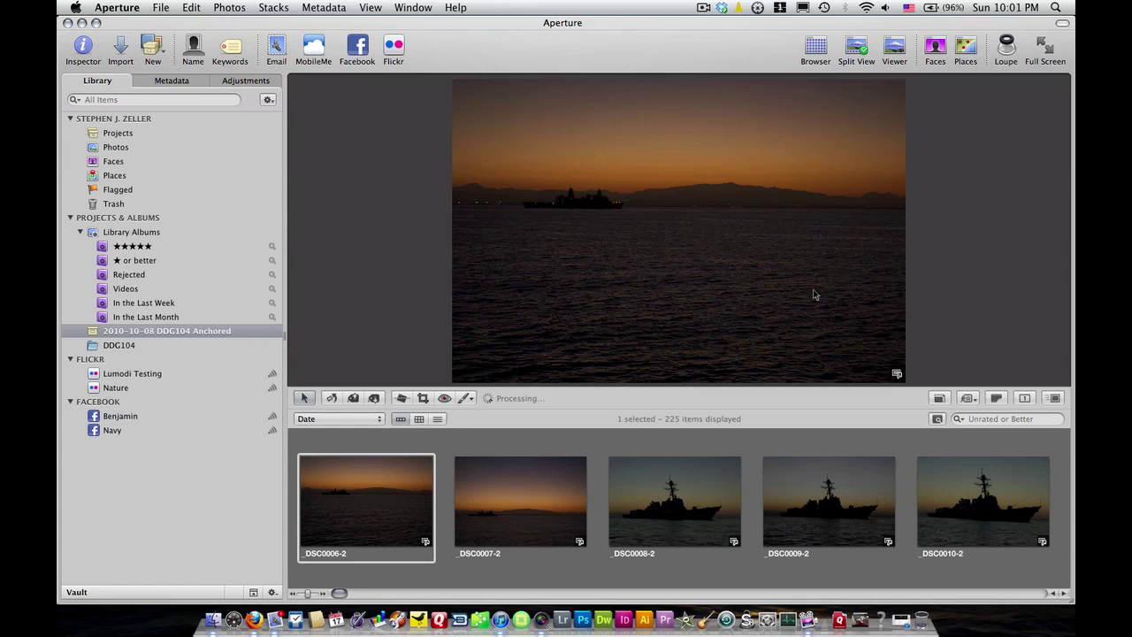
{"action": "key", "text": "Right"}
{"action": "key", "text": "Right"}
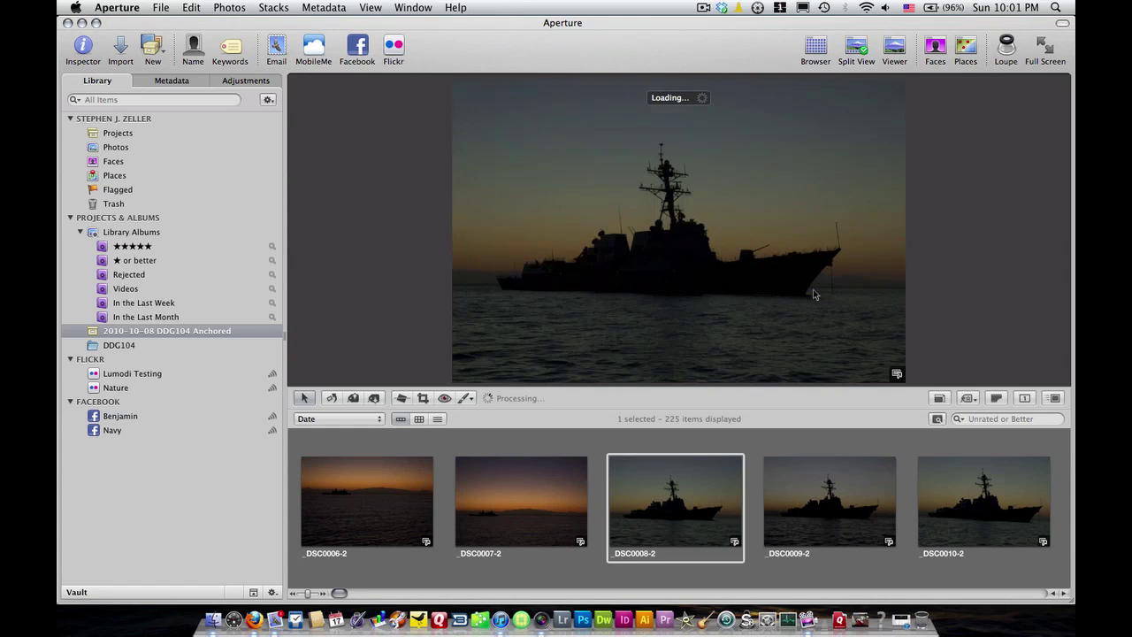
{"action": "key", "text": "Right"}
{"action": "key", "text": "Right"}
{"action": "key", "text": "Right"}
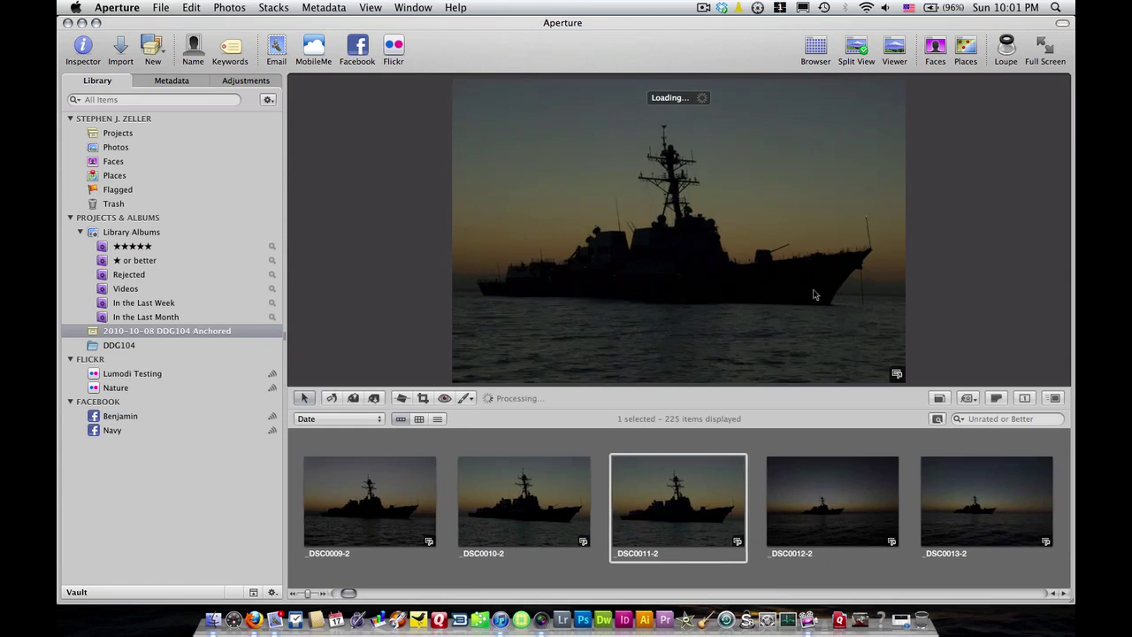
{"action": "key", "text": "Right"}
{"action": "key", "text": "Right"}
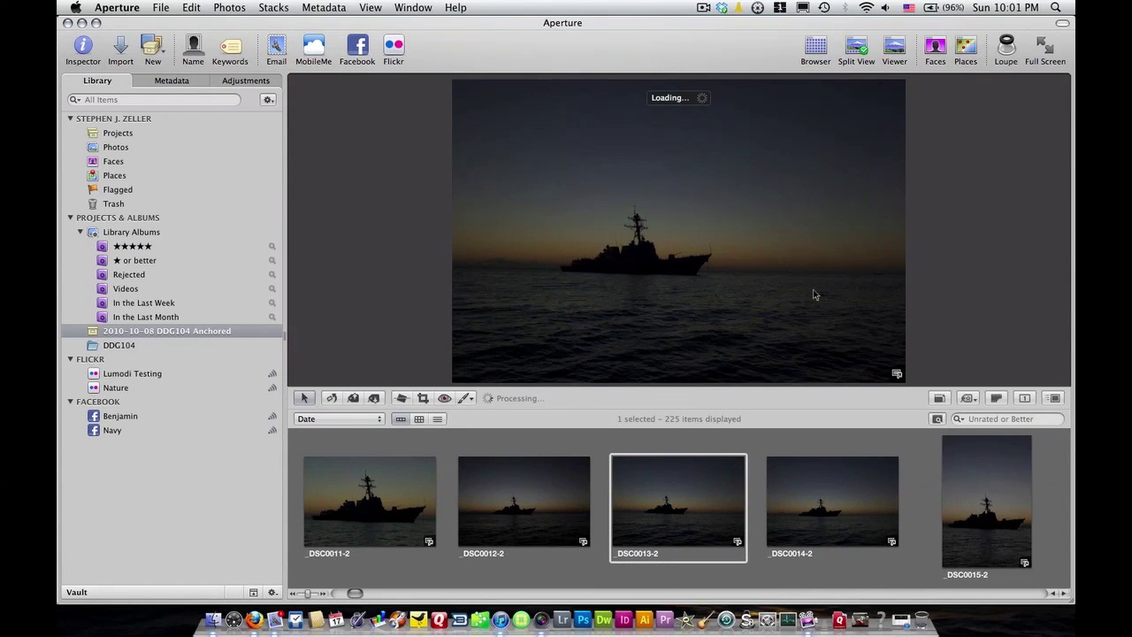
{"action": "key", "text": "Right"}
{"action": "key", "text": "Right"}
{"action": "key", "text": "Right"}
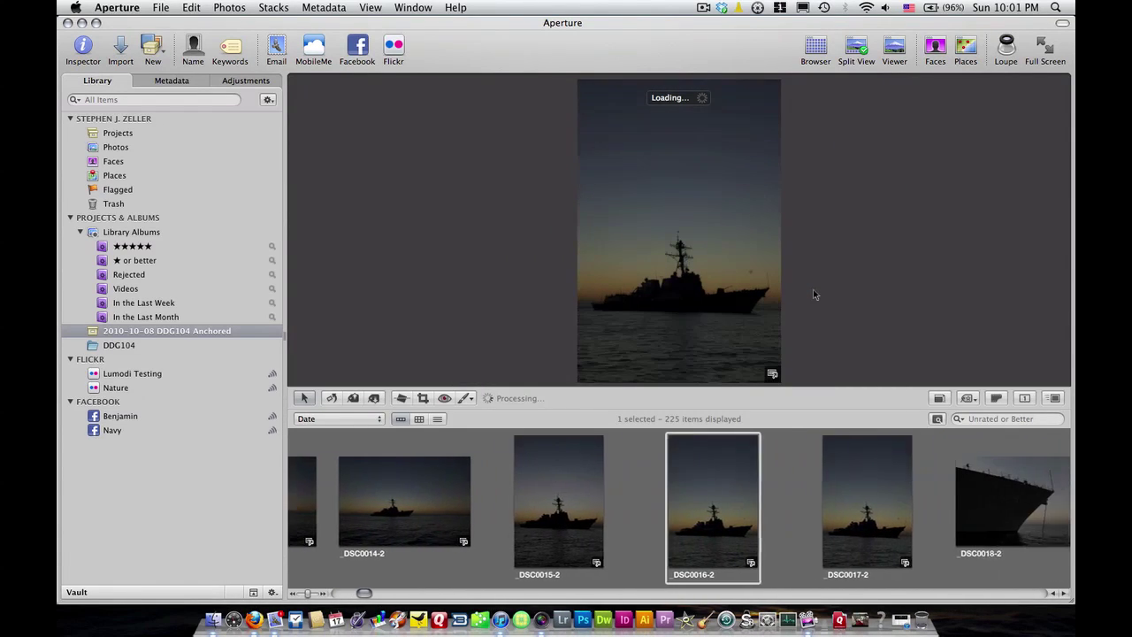
{"action": "key", "text": "Right"}
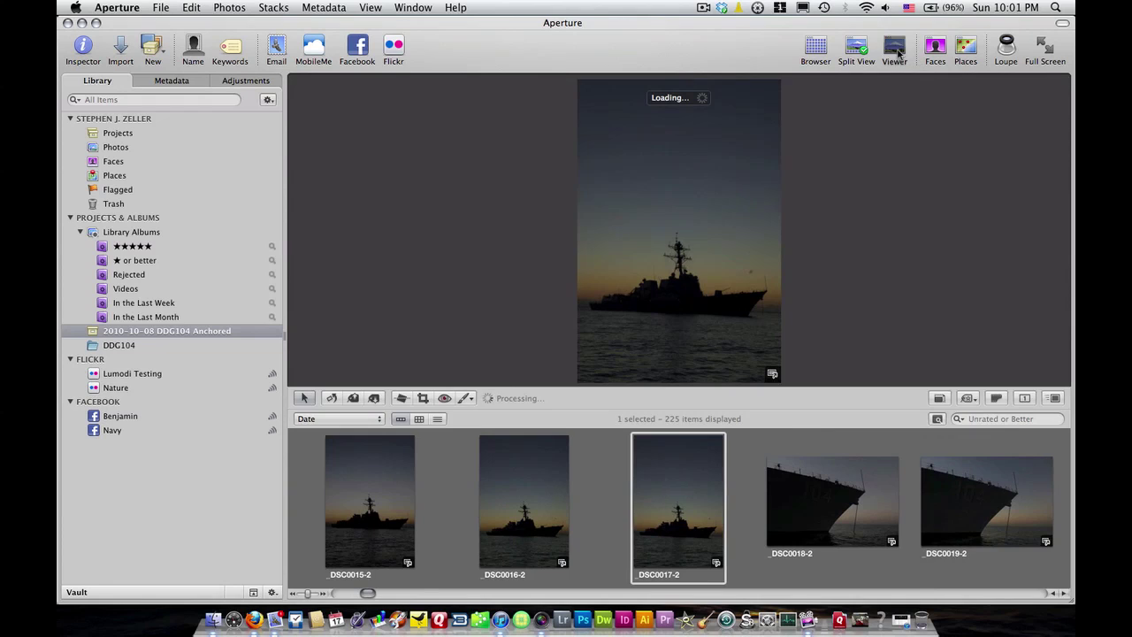
{"action": "left_click", "coordinate": [895, 49]}
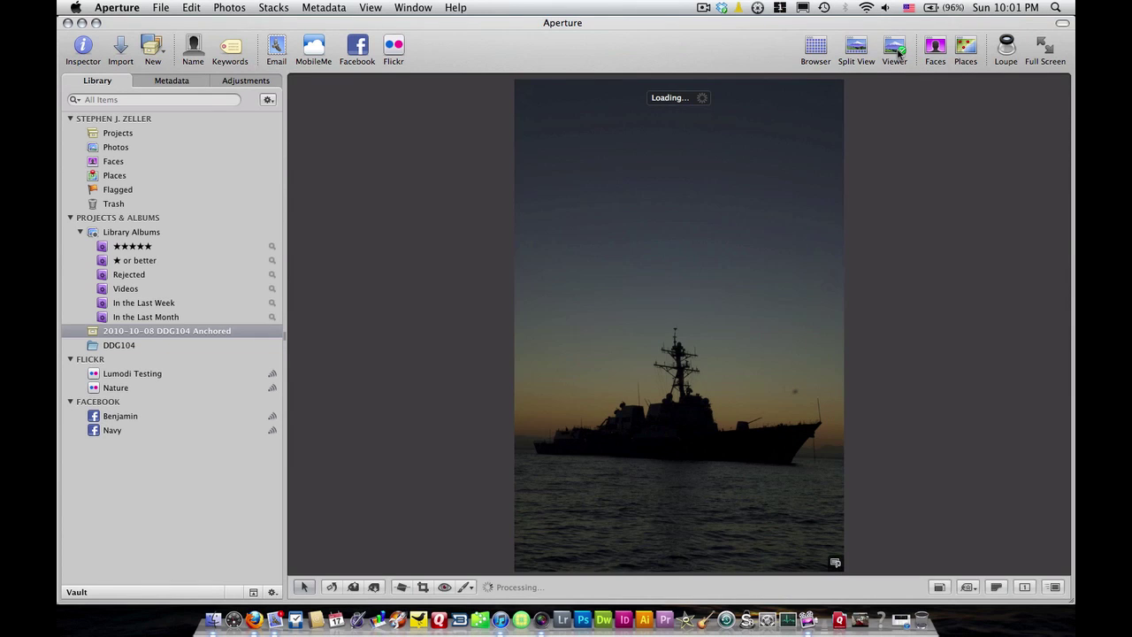
Advance through the hull 104 bow close-ups, then show the About window (version 3.0.3)
{"action": "key", "text": "Right"}
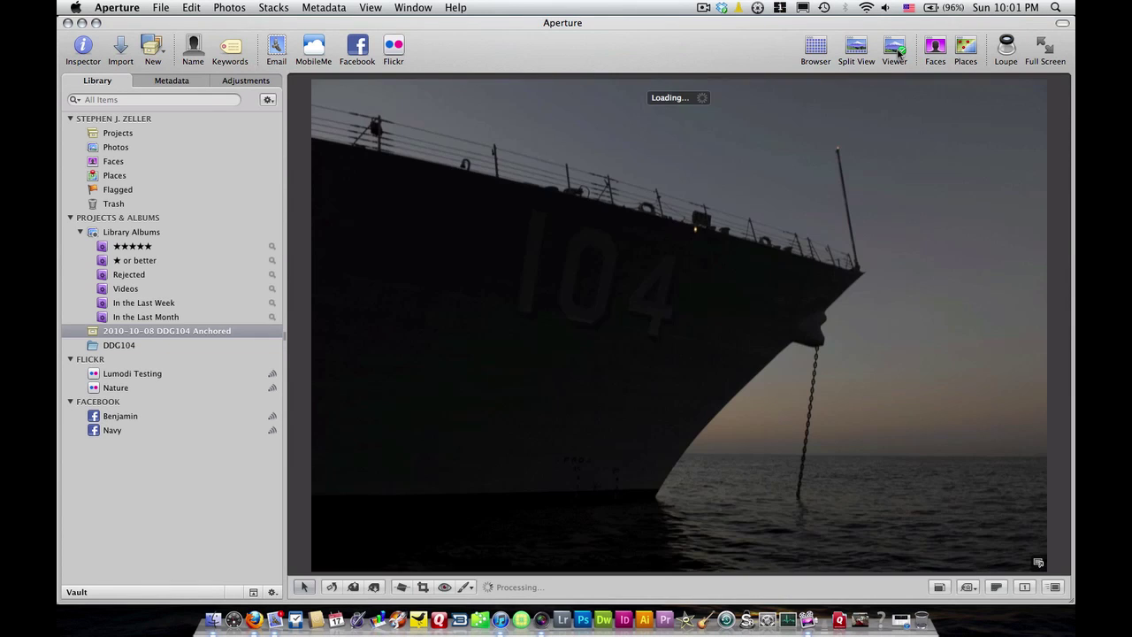
{"action": "key", "text": "Right"}
{"action": "key", "text": "Right"}
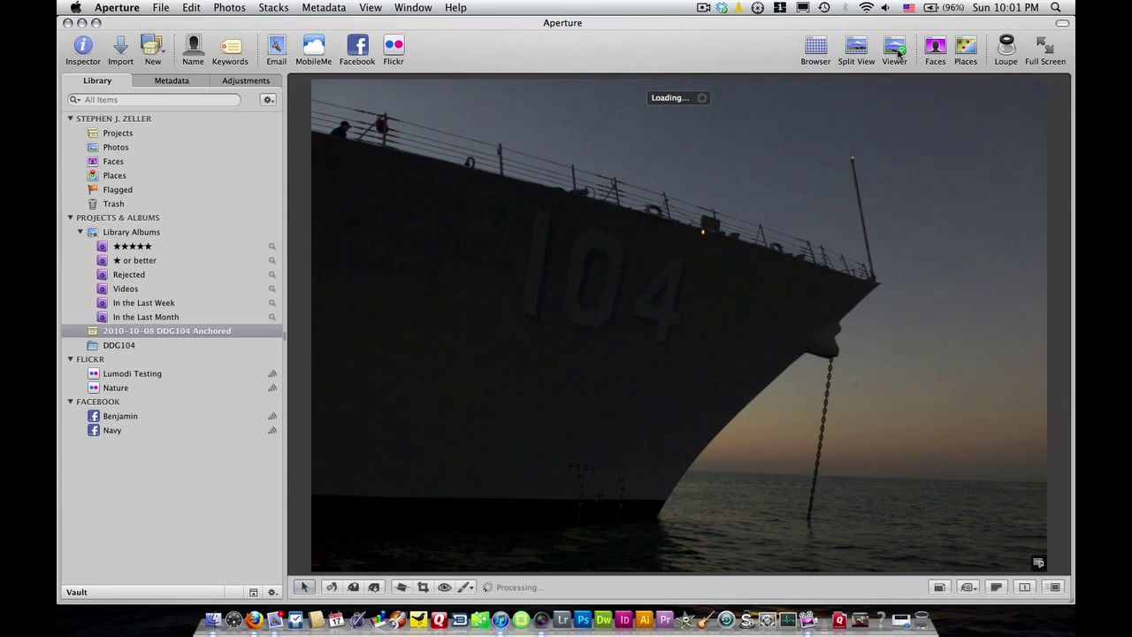
{"action": "key", "text": "Right"}
{"action": "key", "text": "Right"}
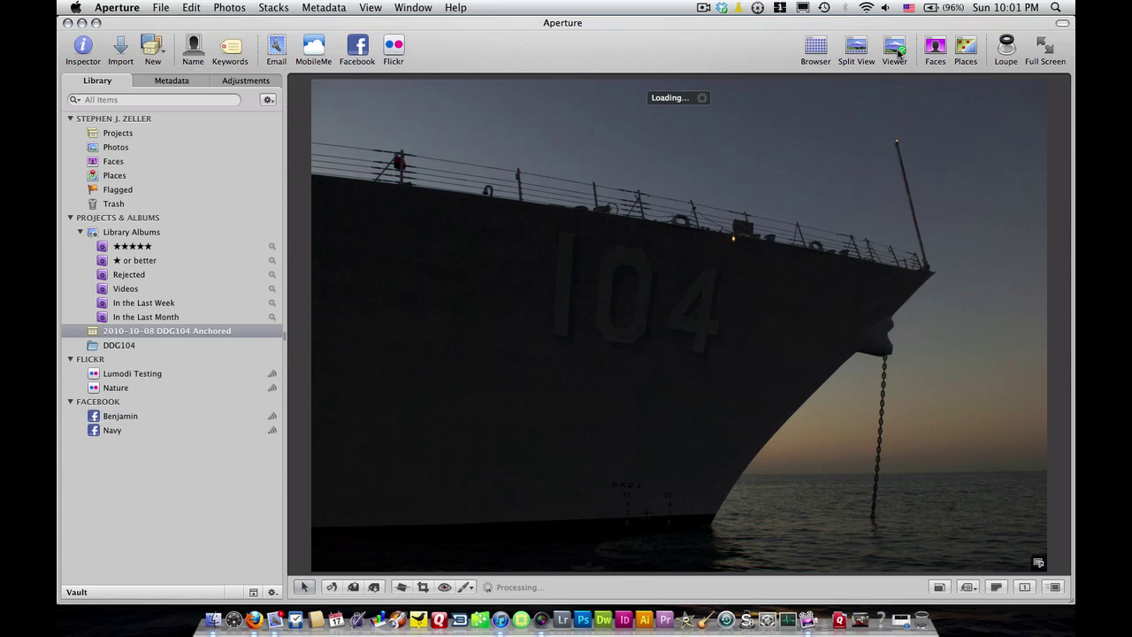
{"action": "key", "text": "Right"}
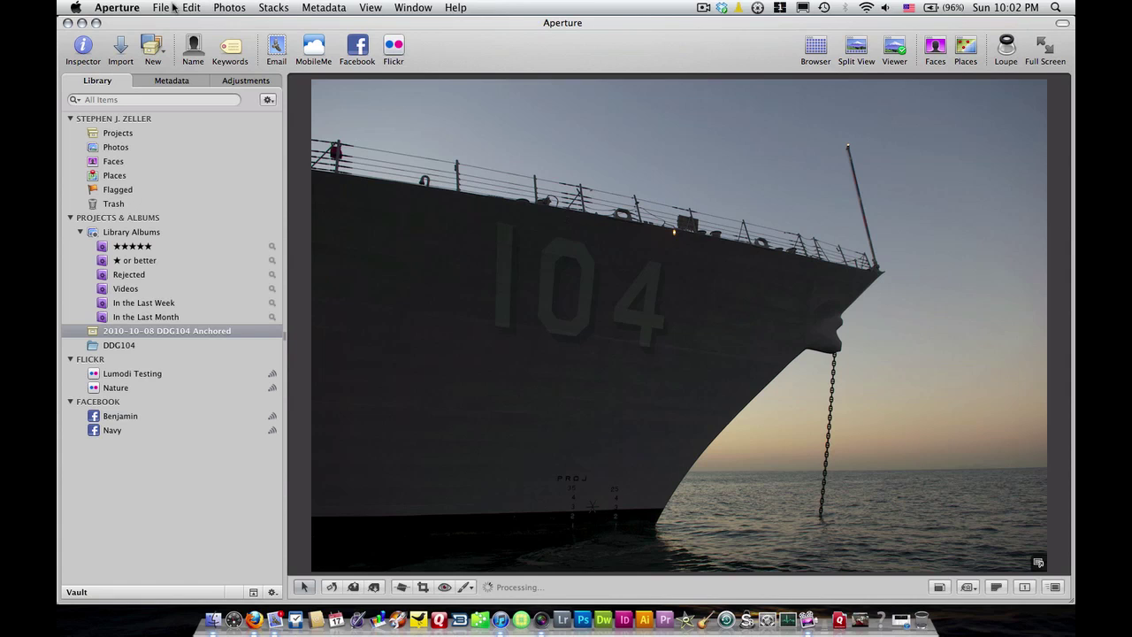
{"action": "left_click", "coordinate": [113, 9]}
{"action": "left_click", "coordinate": [115, 27]}
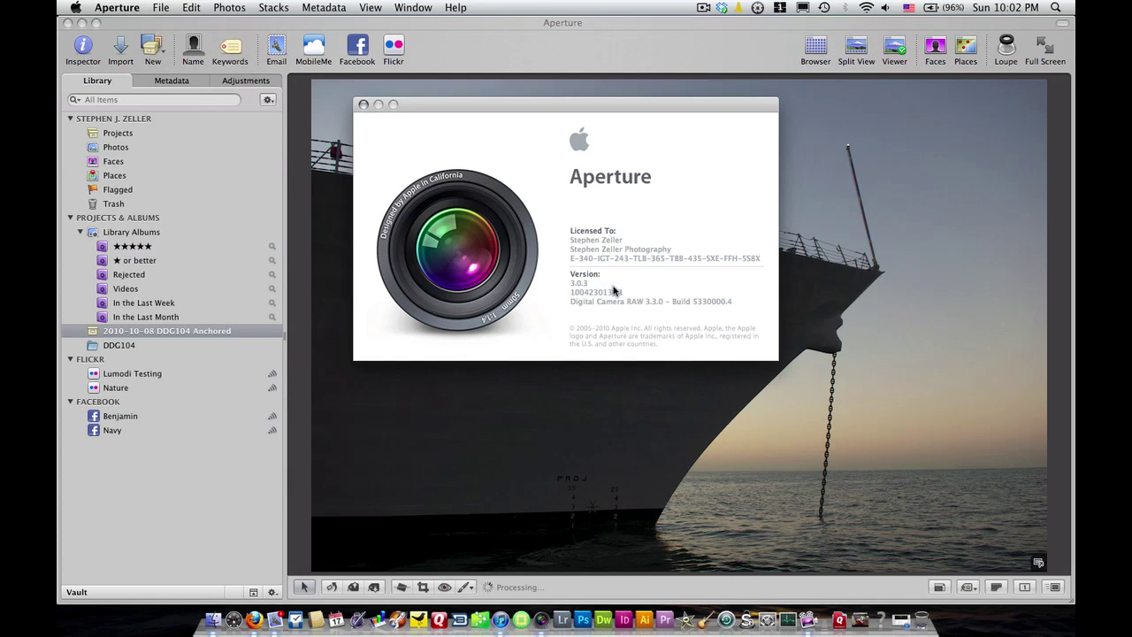
{"action": "left_click", "coordinate": [364, 104]}
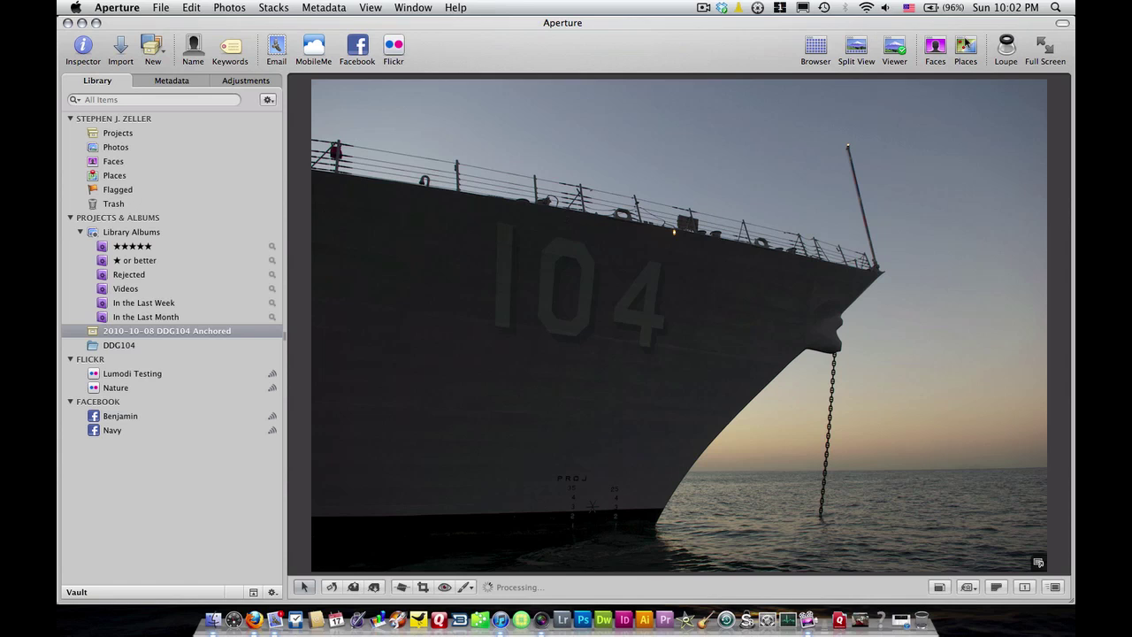
{"action": "left_click", "coordinate": [1011, 44]}
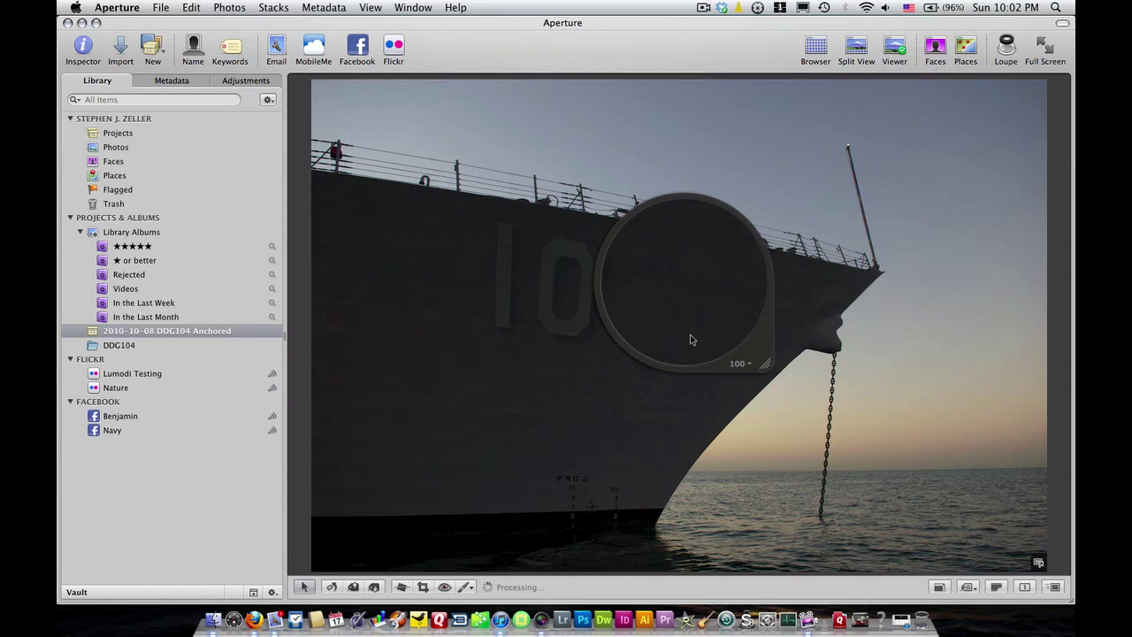
{"action": "left_click_drag", "start_coordinate": [752, 363], "coordinate": [887, 496]}
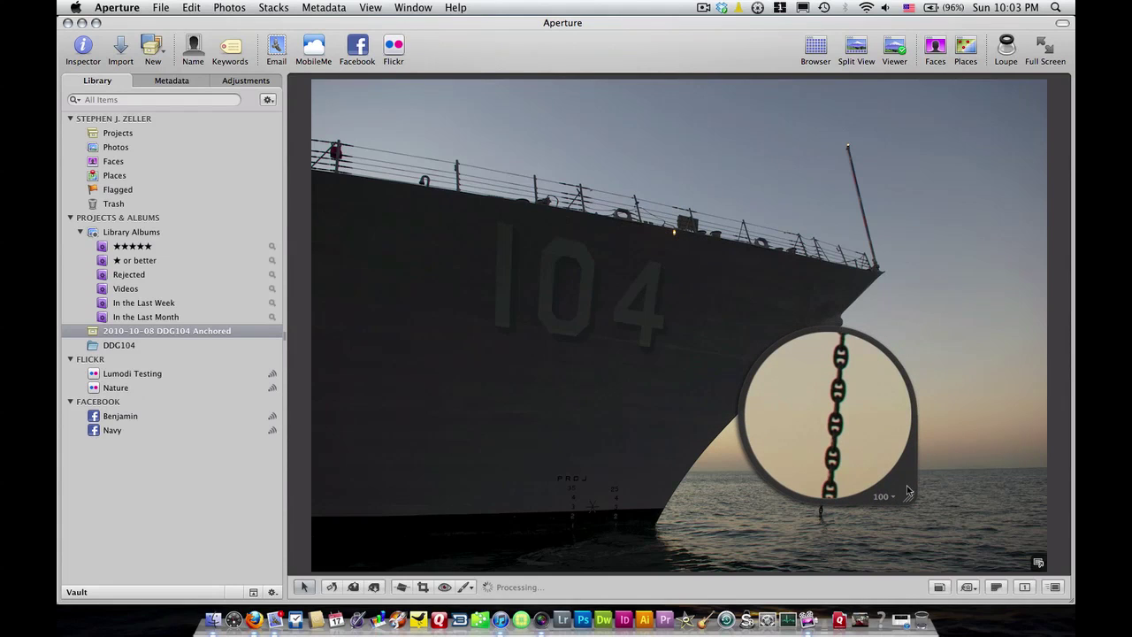
{"action": "left_click", "coordinate": [885, 497]}
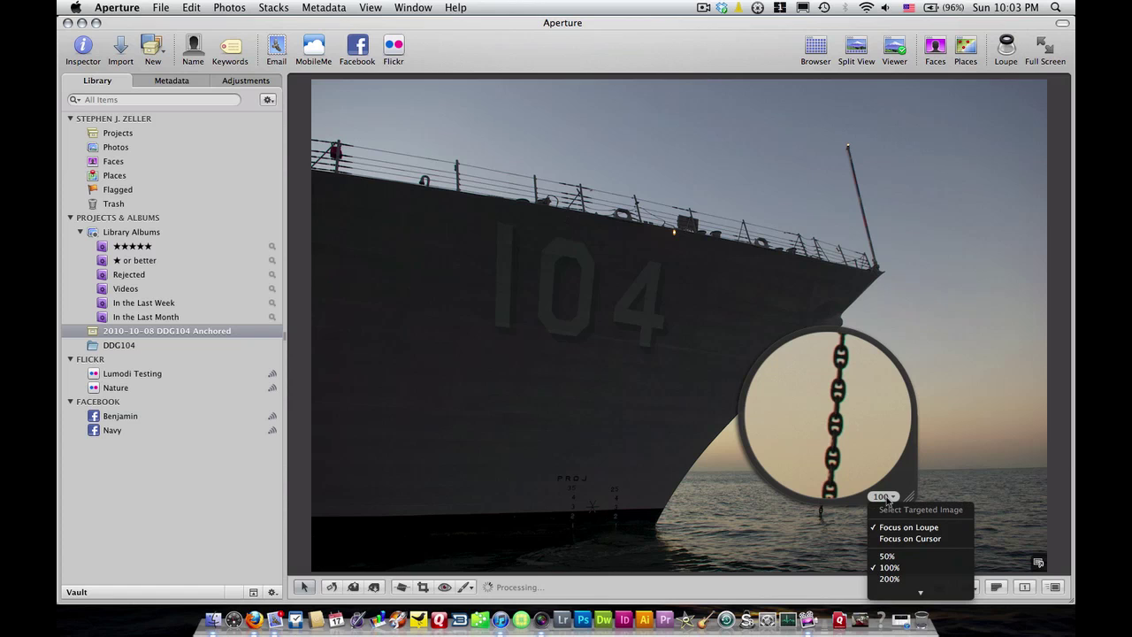
{"action": "left_click", "coordinate": [911, 486]}
{"action": "left_click_drag", "start_coordinate": [912, 484], "coordinate": [1001, 236]}
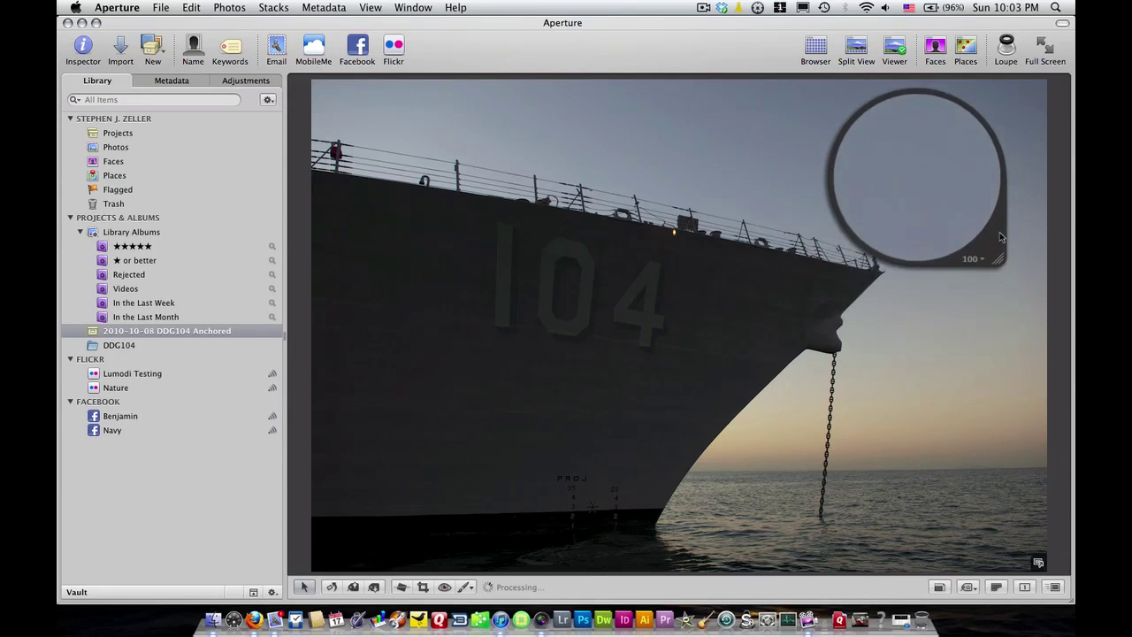
{"action": "left_click", "coordinate": [1007, 46]}
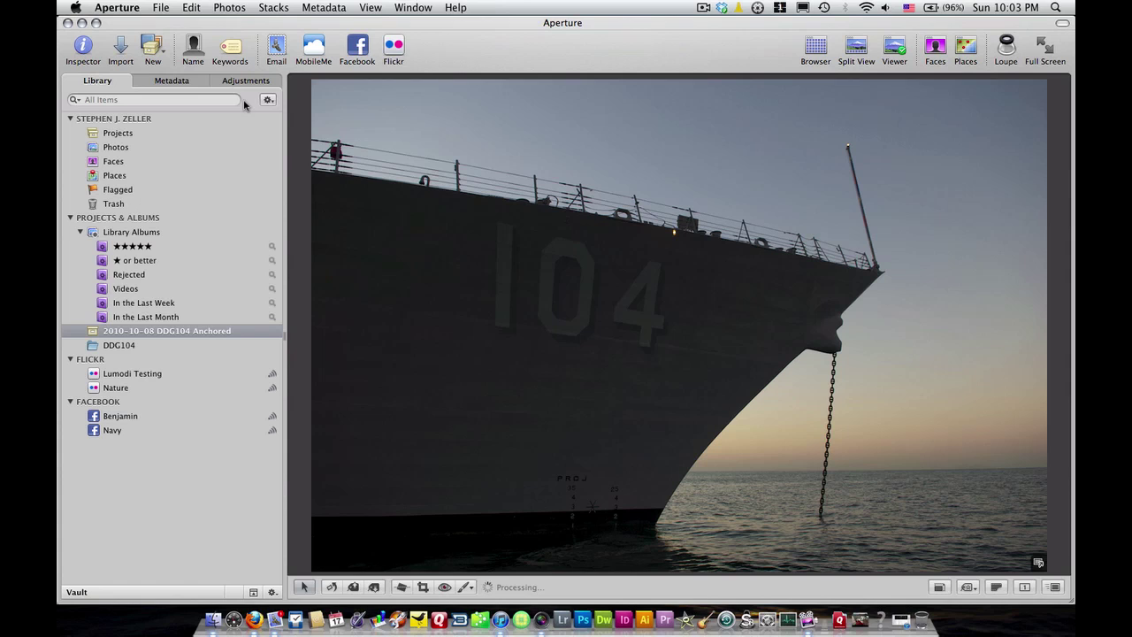
{"action": "key", "text": "h"}
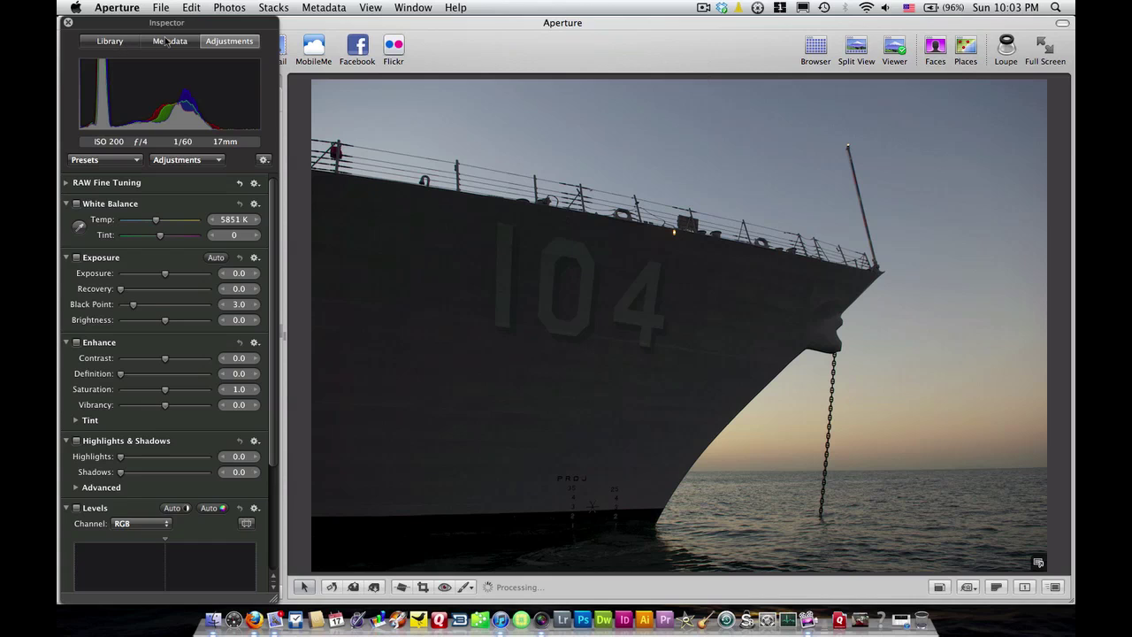
{"action": "left_click", "coordinate": [125, 45]}
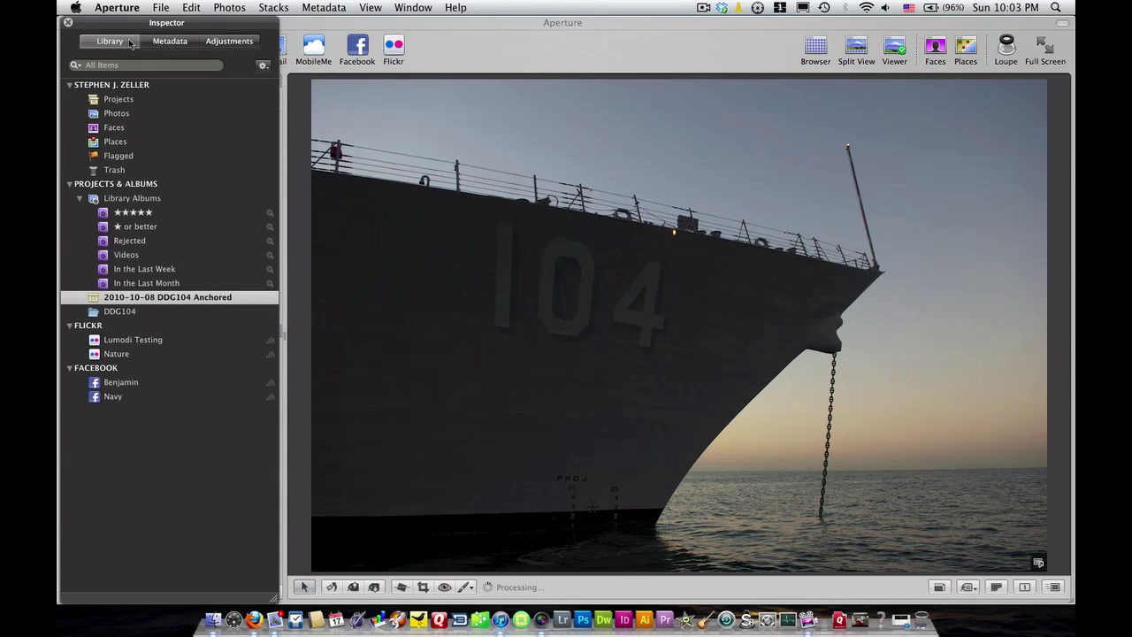
{"action": "left_click", "coordinate": [242, 42]}
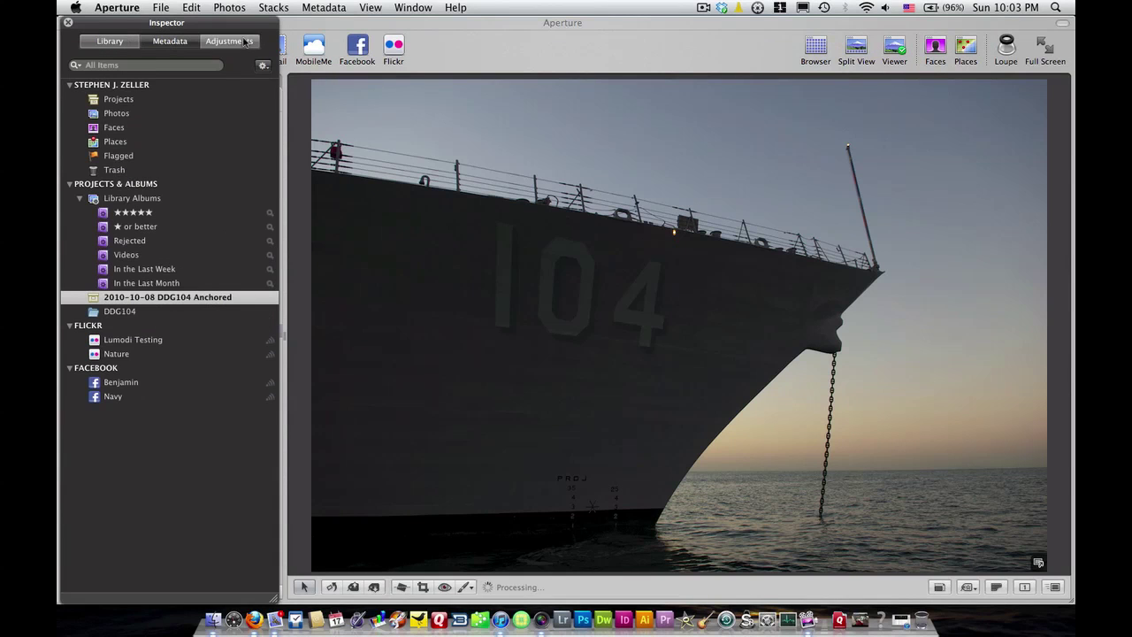
{"action": "left_click", "coordinate": [69, 23]}
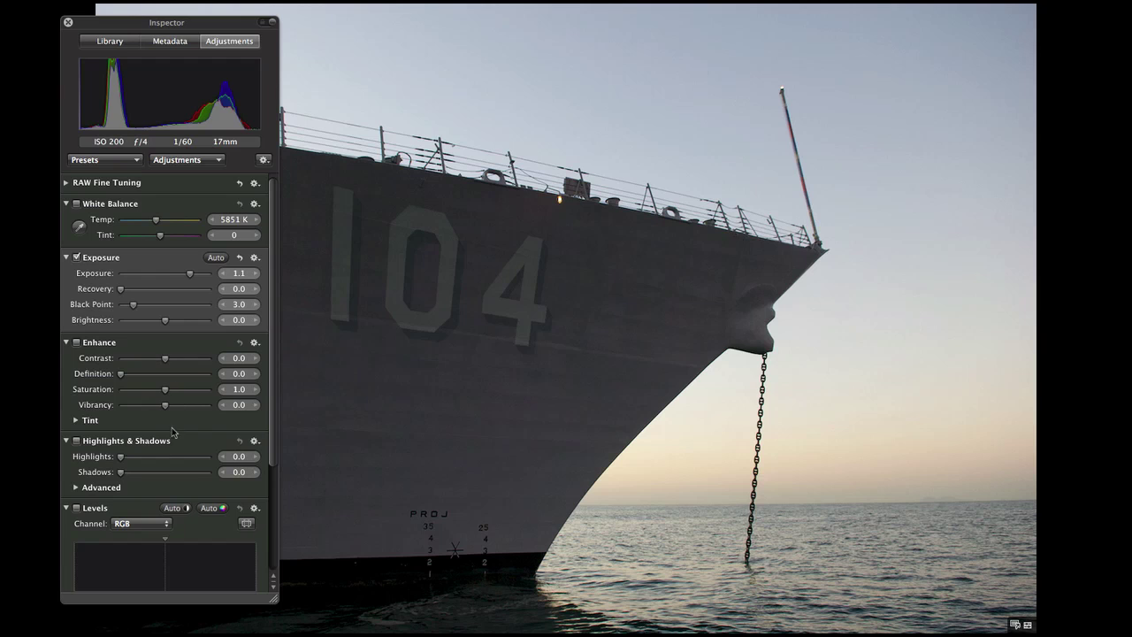
{"action": "scroll", "coordinate": [172, 431], "scroll_direction": "down", "scroll_amount": 5}
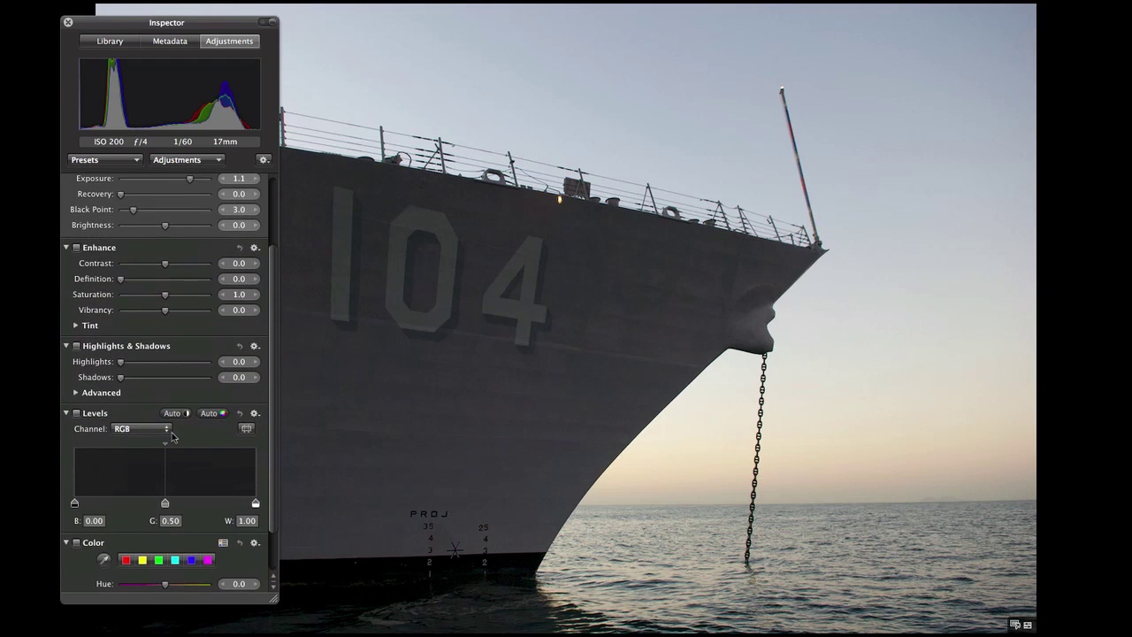
{"action": "scroll", "coordinate": [173, 435], "scroll_direction": "down", "scroll_amount": 3}
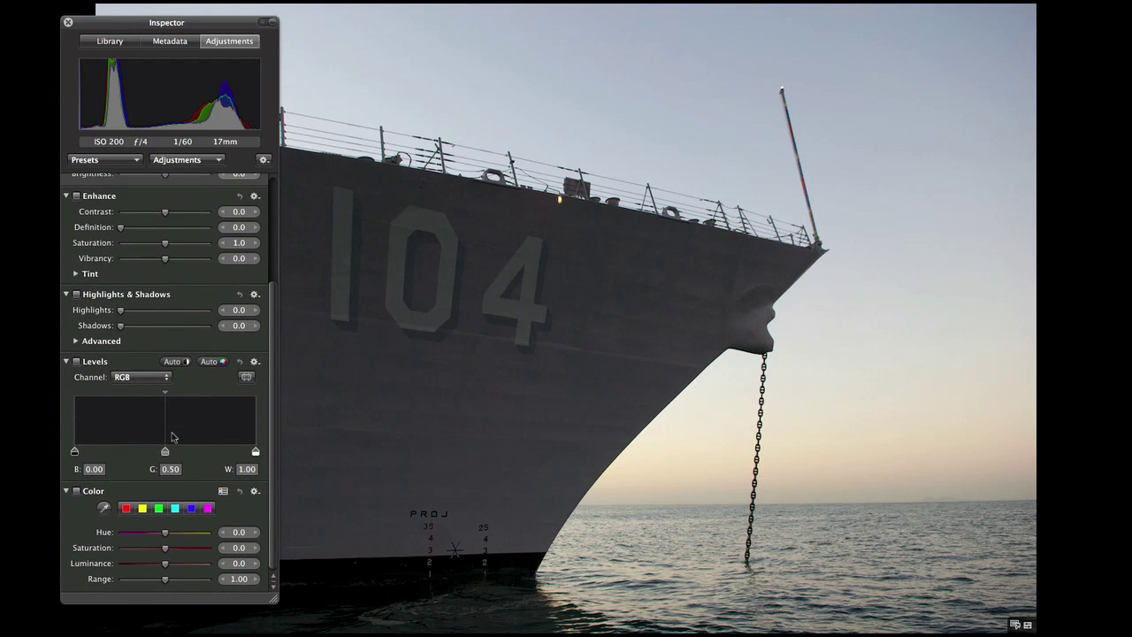
{"action": "scroll", "coordinate": [172, 437], "scroll_direction": "up", "scroll_amount": 8}
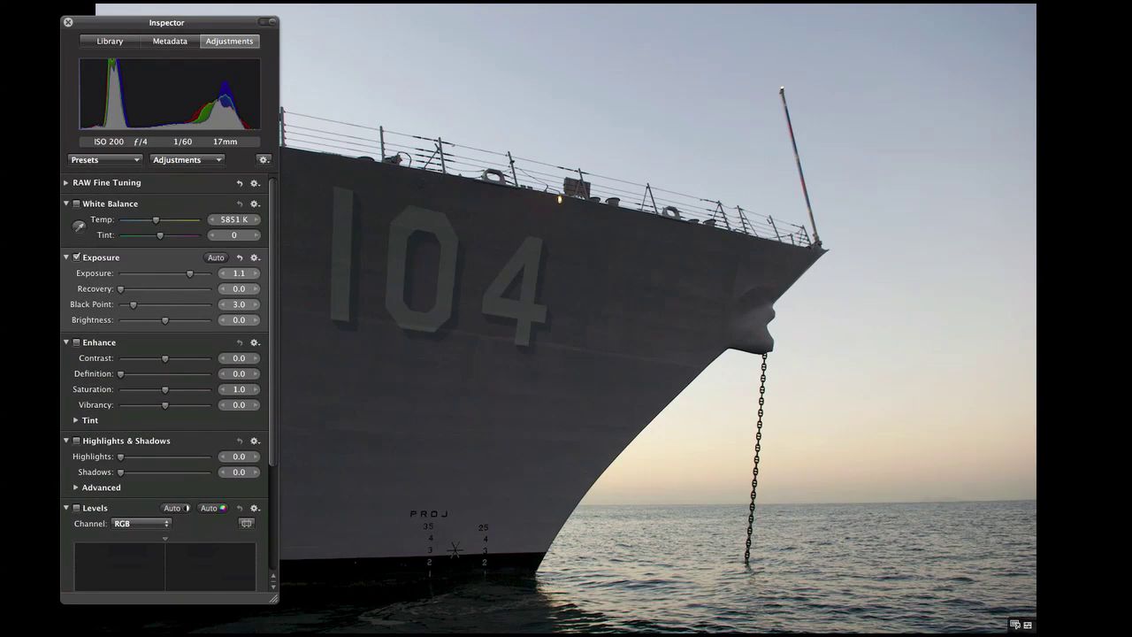
{"action": "left_click", "coordinate": [66, 183]}
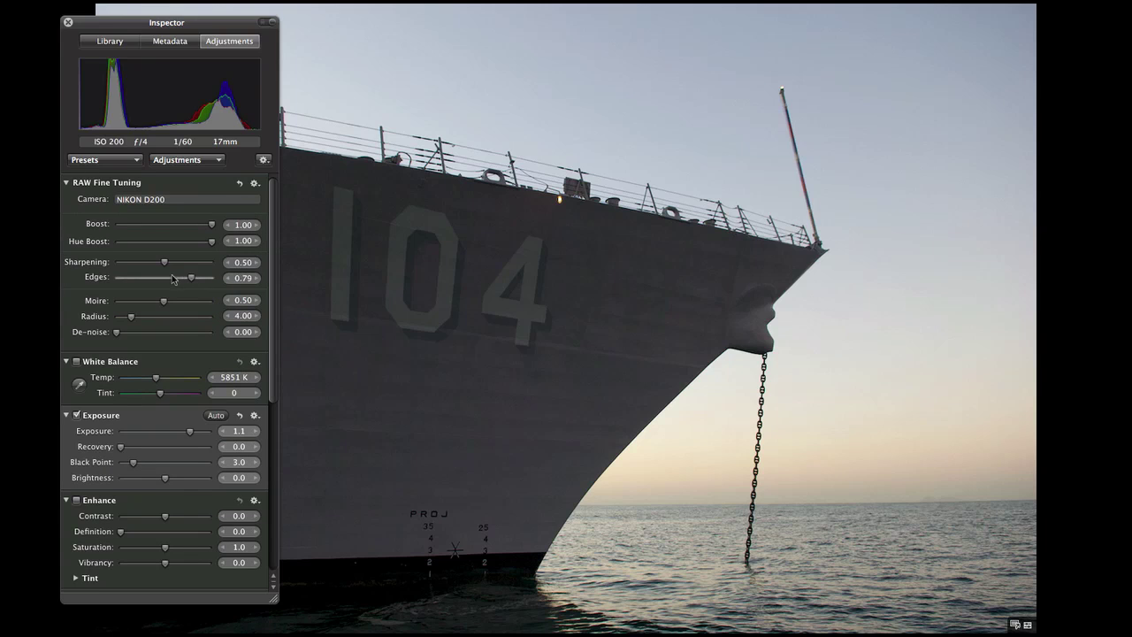
{"action": "left_click", "coordinate": [67, 183]}
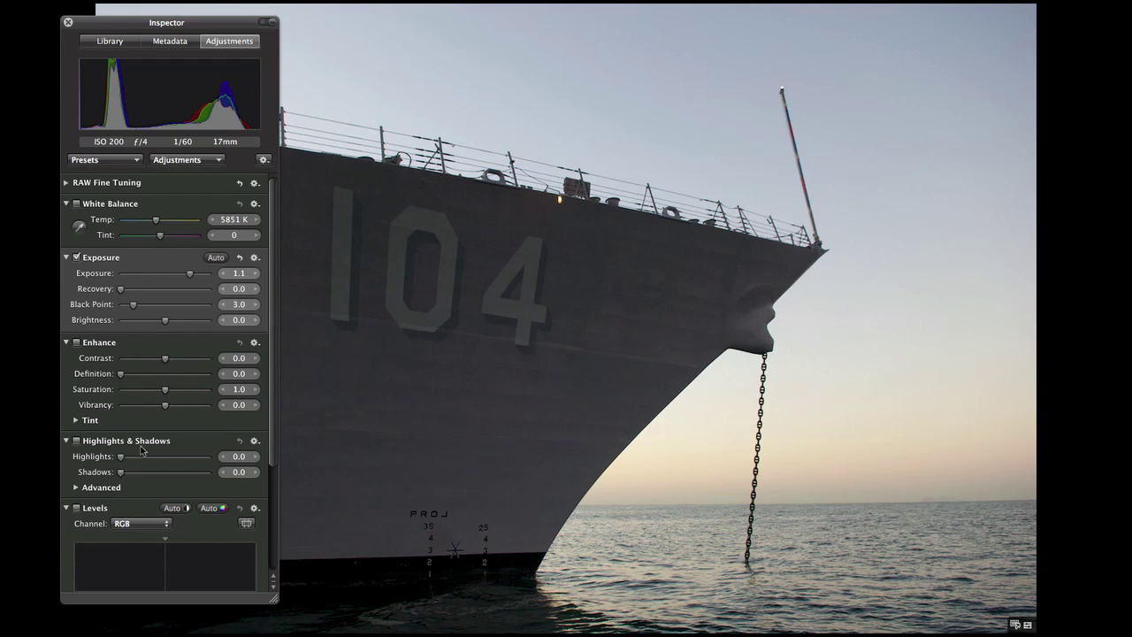
{"action": "scroll", "coordinate": [141, 450], "scroll_direction": "down", "scroll_amount": 4}
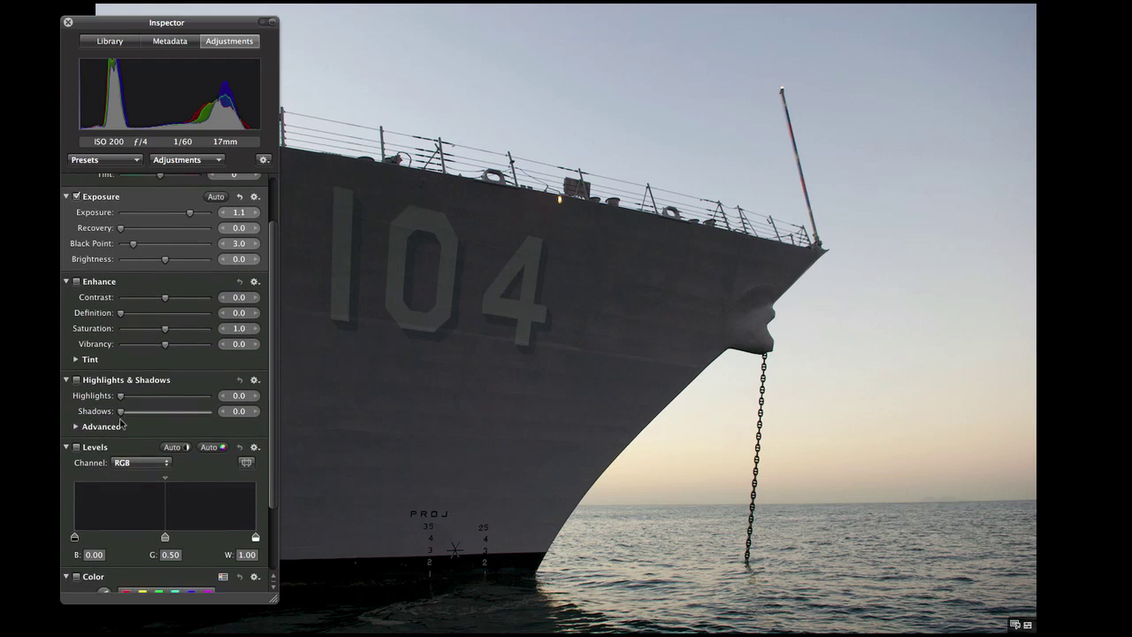
{"action": "scroll", "coordinate": [121, 422], "scroll_direction": "down", "scroll_amount": 5}
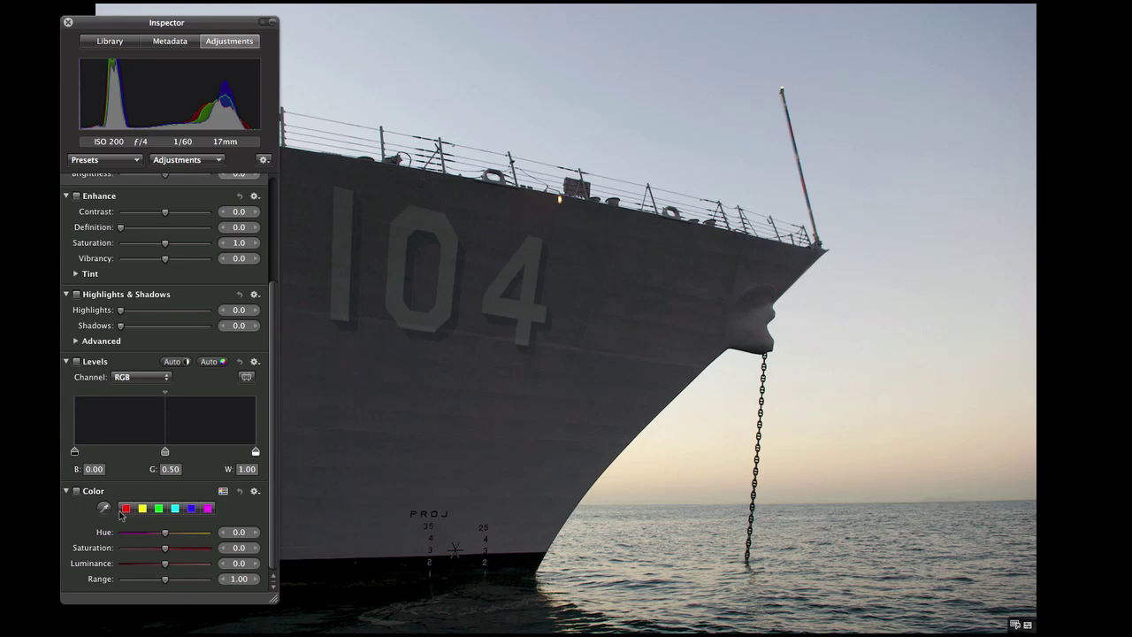
{"action": "scroll", "coordinate": [201, 520], "scroll_direction": "up", "scroll_amount": 8}
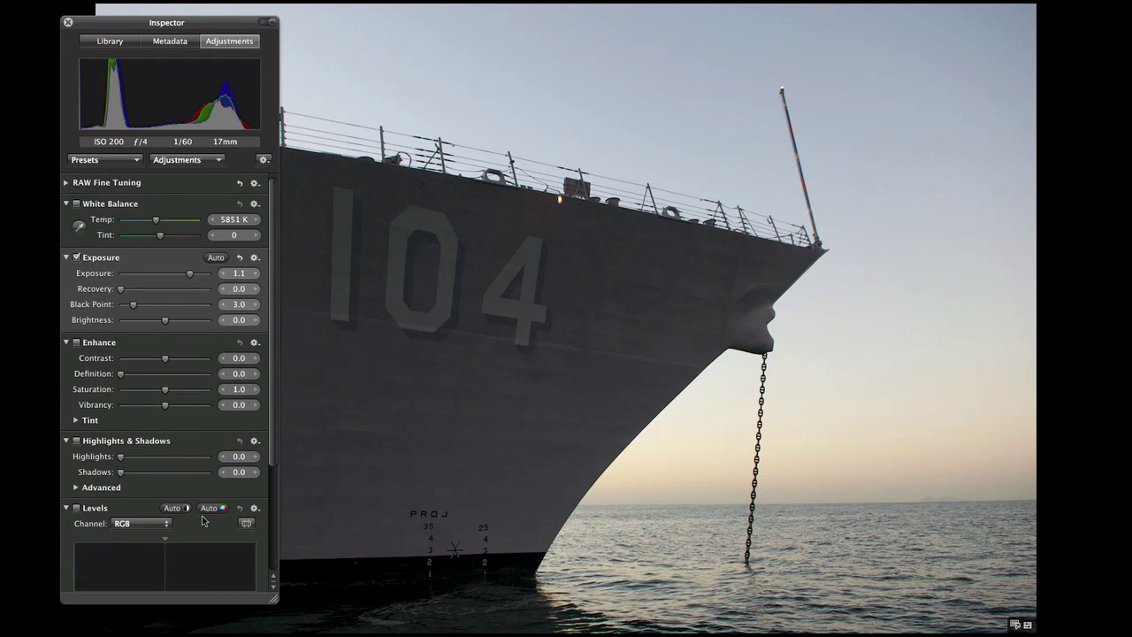
{"action": "left_click", "coordinate": [261, 160]}
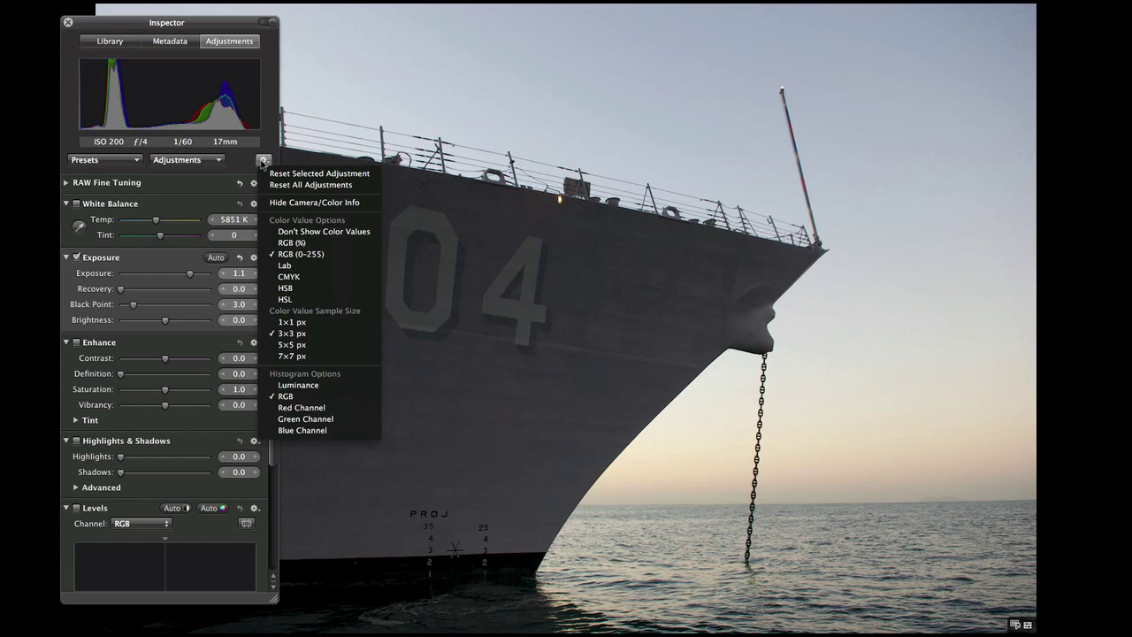
{"action": "left_click", "coordinate": [248, 164]}
{"action": "left_click", "coordinate": [127, 161]}
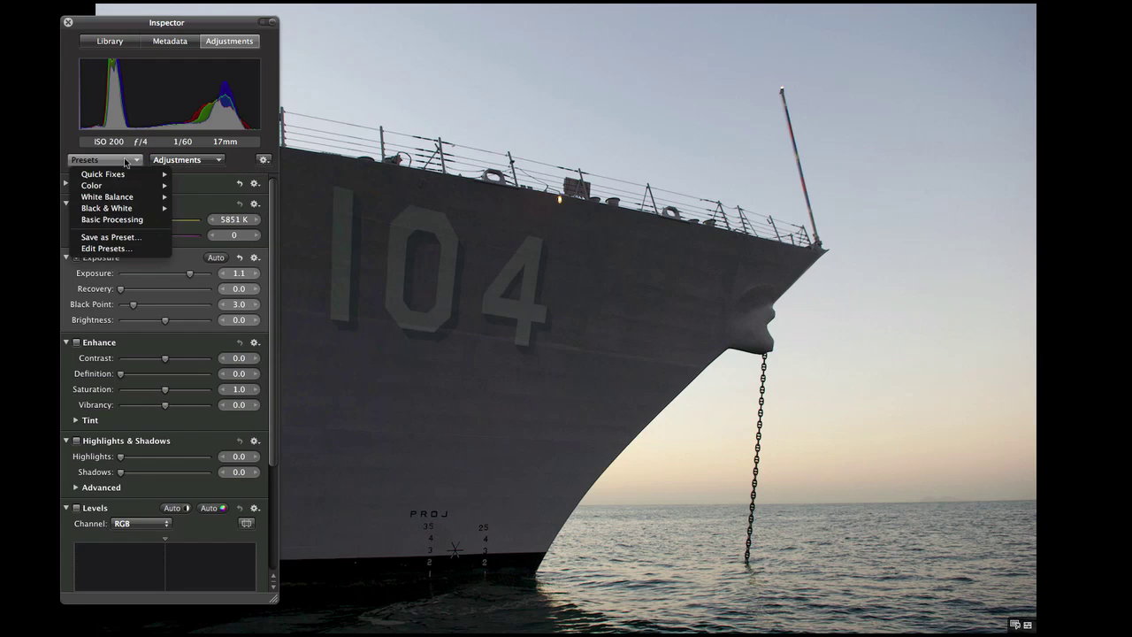
{"action": "mouse_move", "coordinate": [125, 183]}
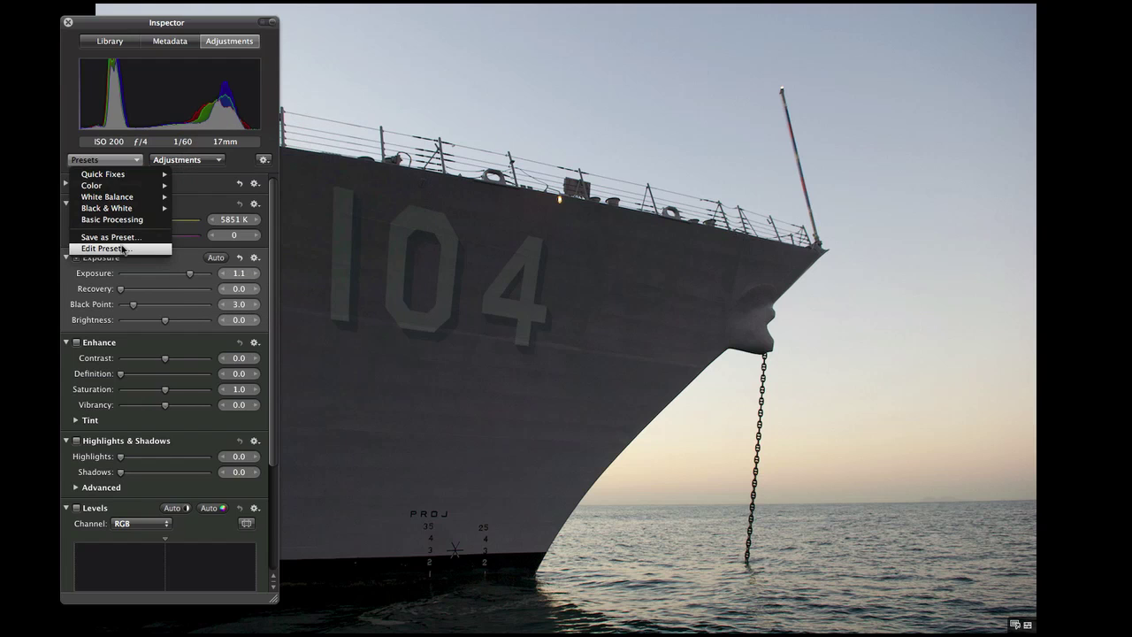
{"action": "left_click", "coordinate": [120, 219]}
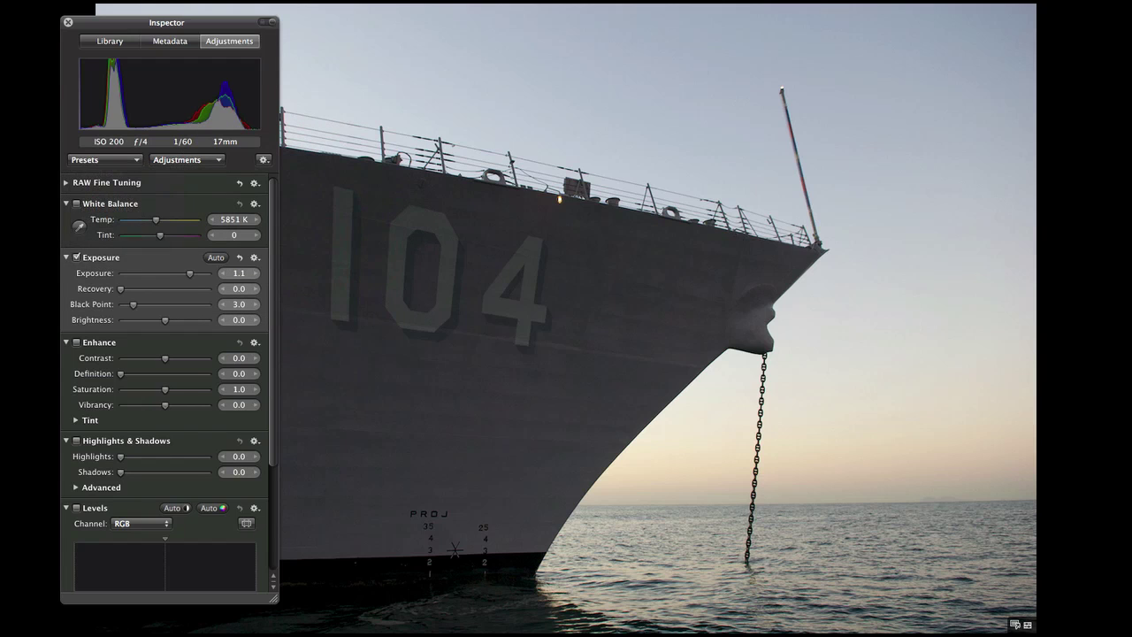
{"action": "left_click", "coordinate": [167, 164]}
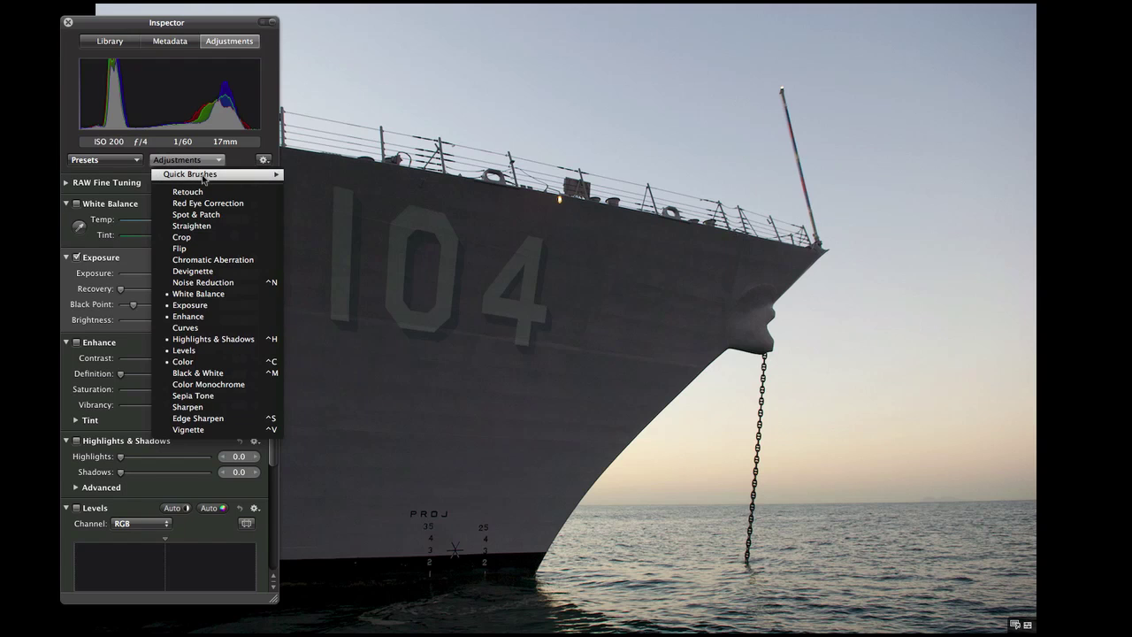
Close the Adjustments pop-up list without adding any adjustment
{"action": "mouse_move", "coordinate": [202, 175]}
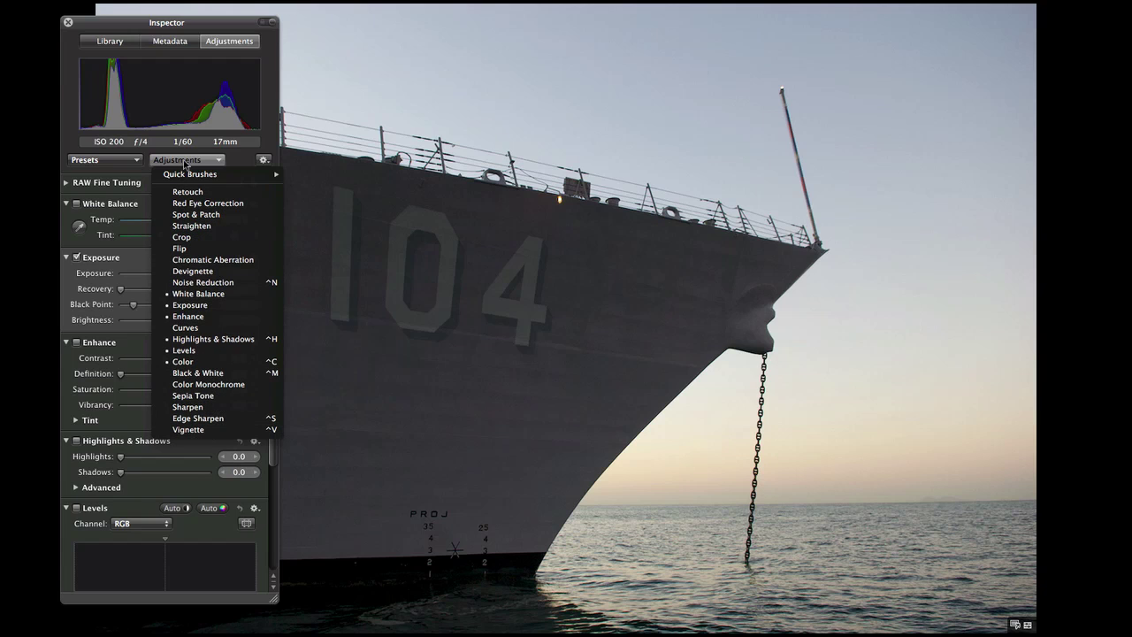
{"action": "left_click", "coordinate": [249, 160]}
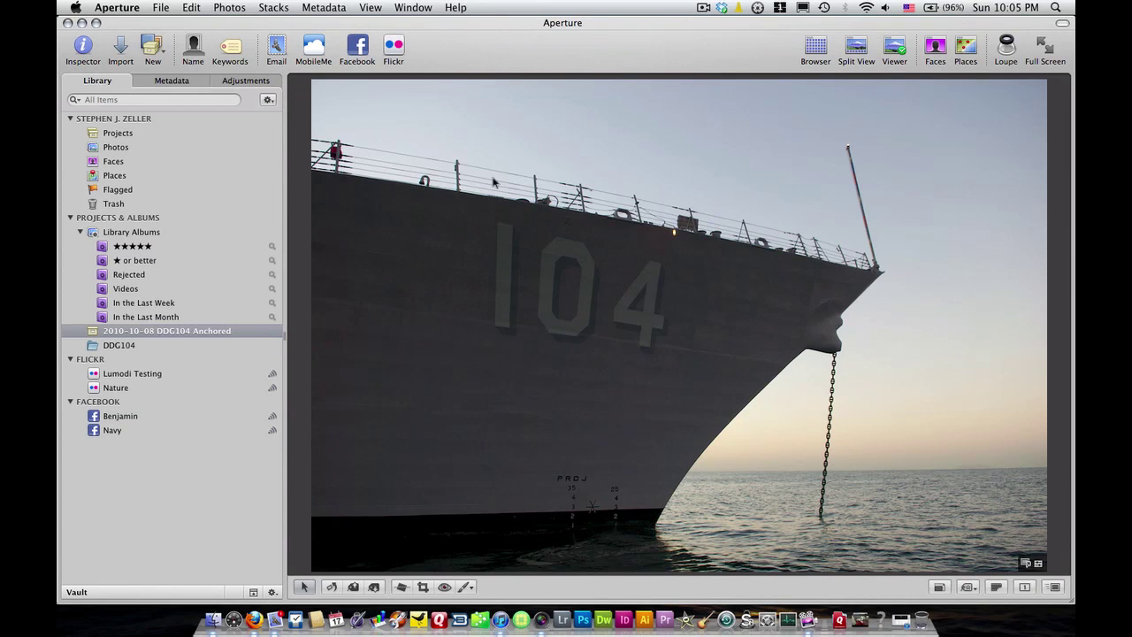
{"action": "left_click", "coordinate": [241, 11]}
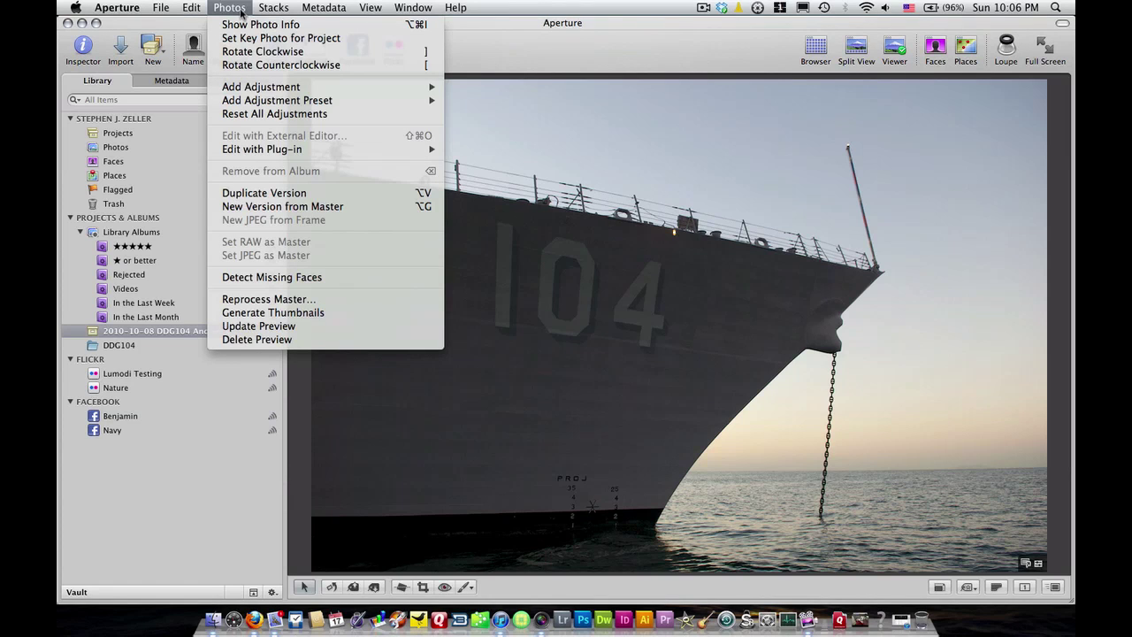
{"action": "mouse_move", "coordinate": [268, 14]}
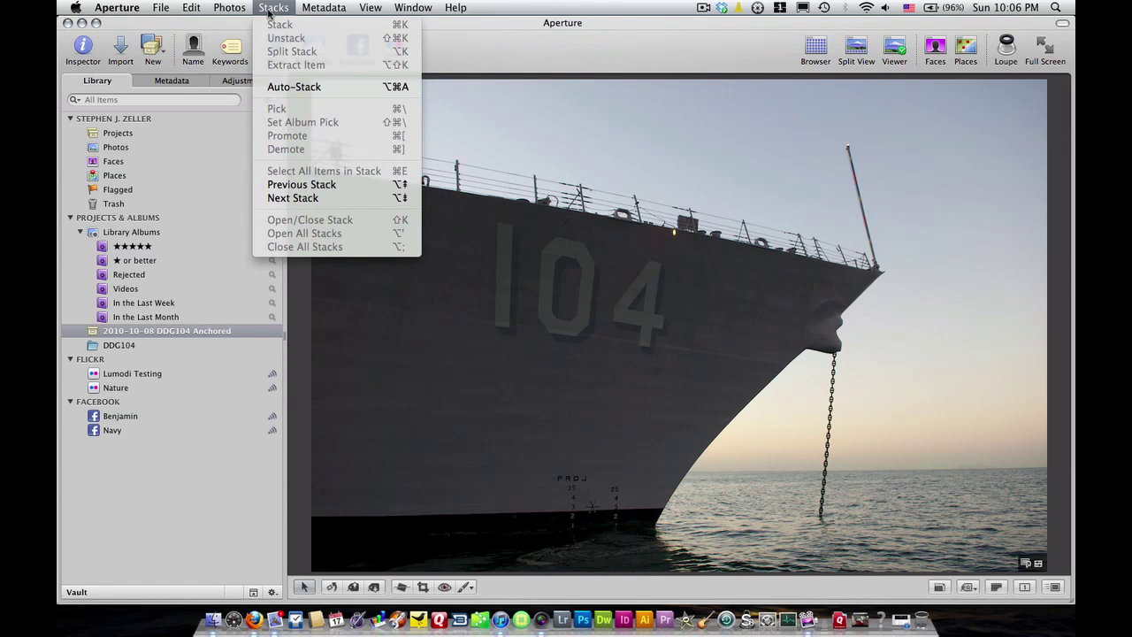
{"action": "mouse_move", "coordinate": [323, 10]}
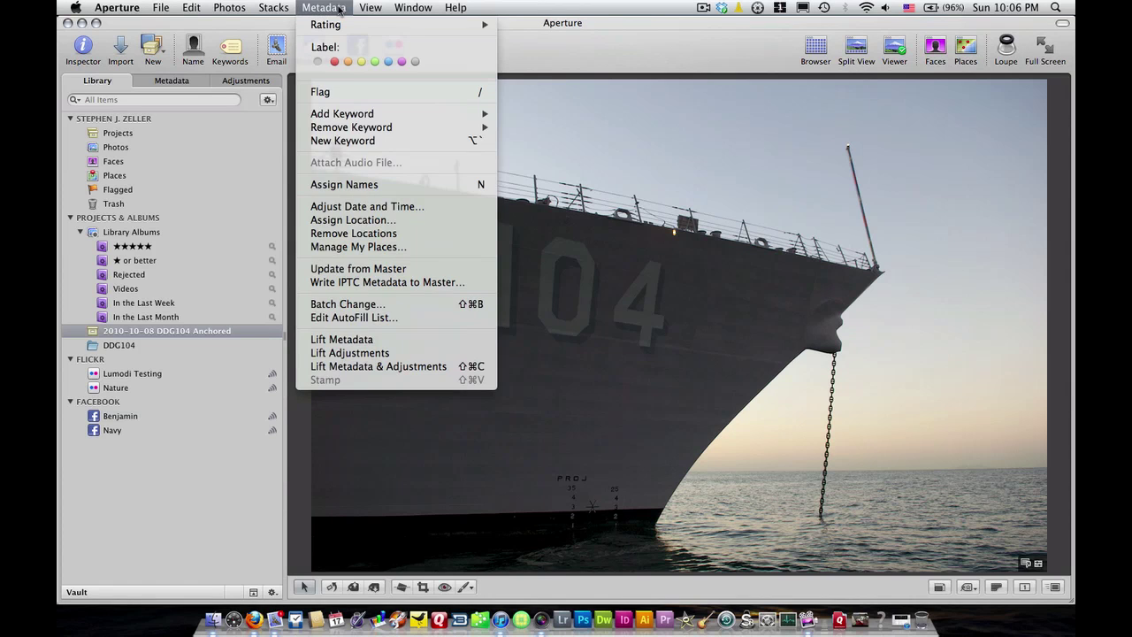
{"action": "mouse_move", "coordinate": [364, 10]}
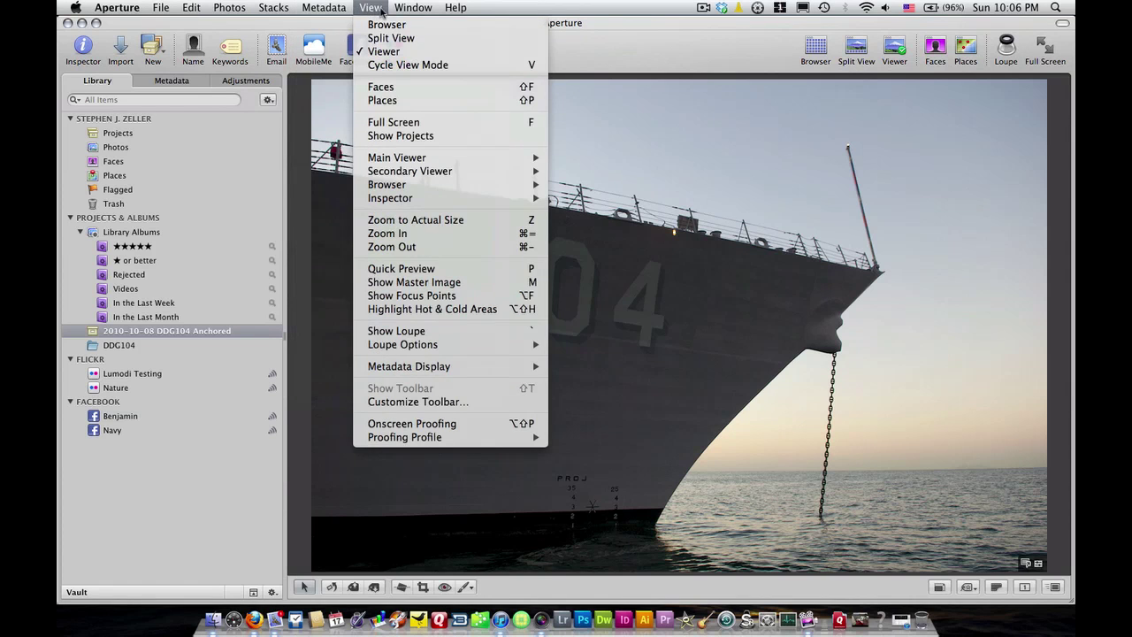
{"action": "left_click", "coordinate": [373, 9]}
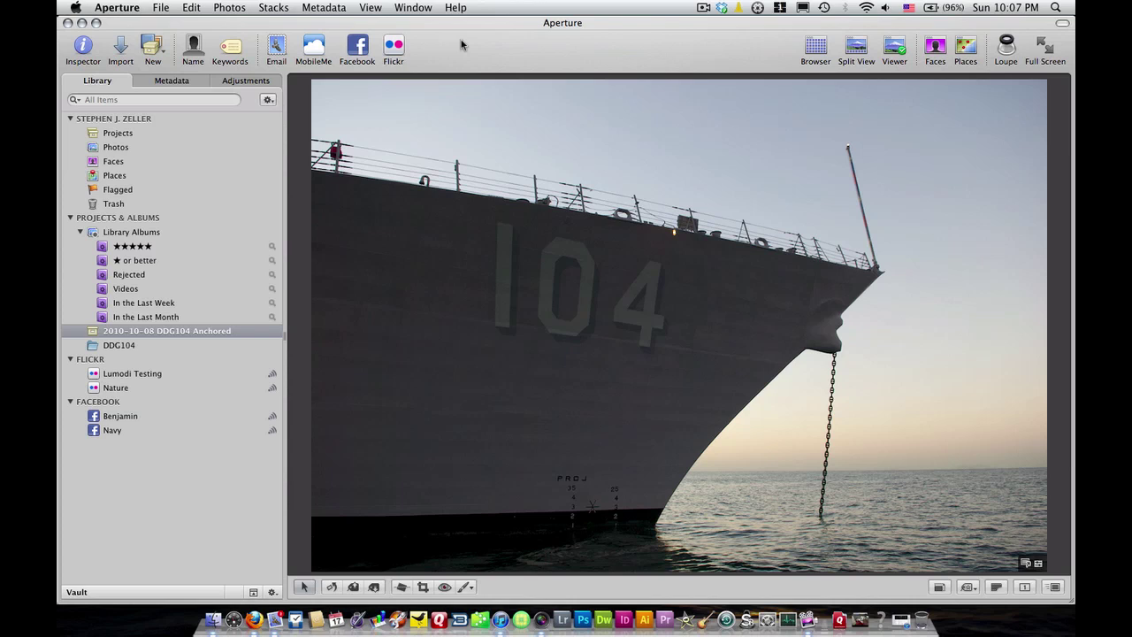
Open Aperture Preferences and review the Appearance, Import and Export panes, ending on Labels
{"action": "left_click", "coordinate": [127, 9]}
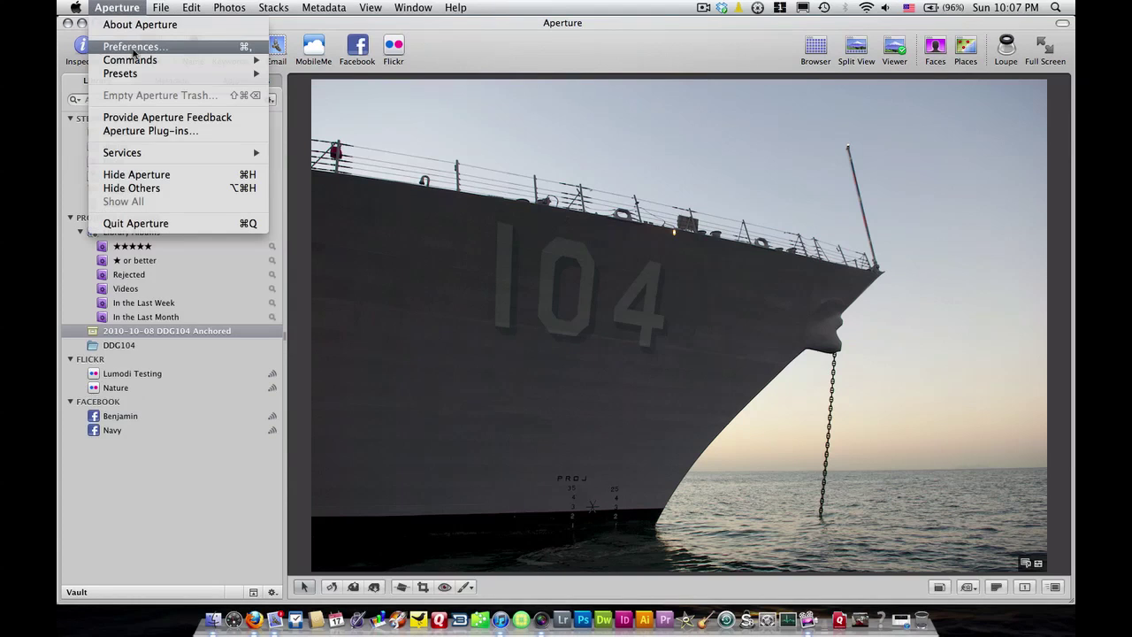
{"action": "left_click", "coordinate": [133, 47]}
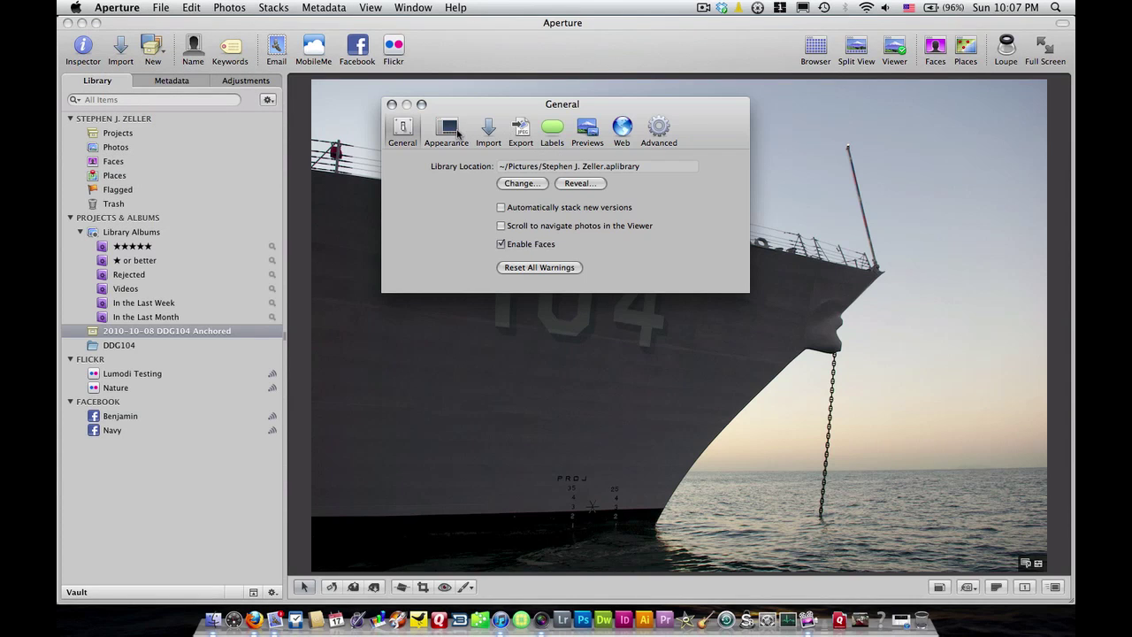
{"action": "left_click", "coordinate": [450, 131]}
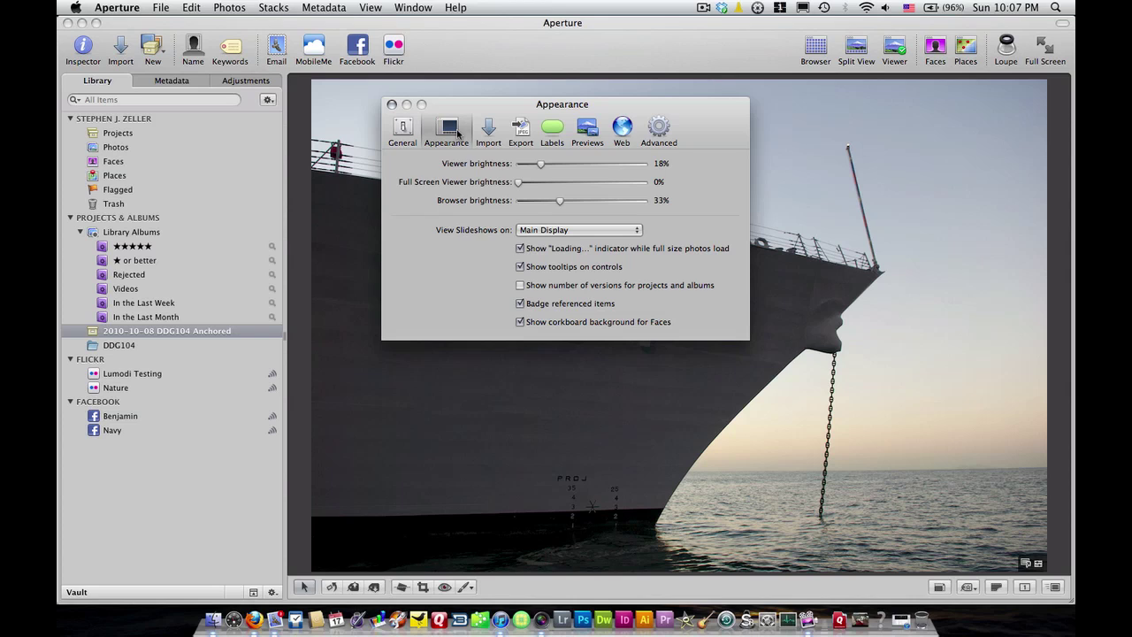
{"action": "left_click", "coordinate": [489, 132]}
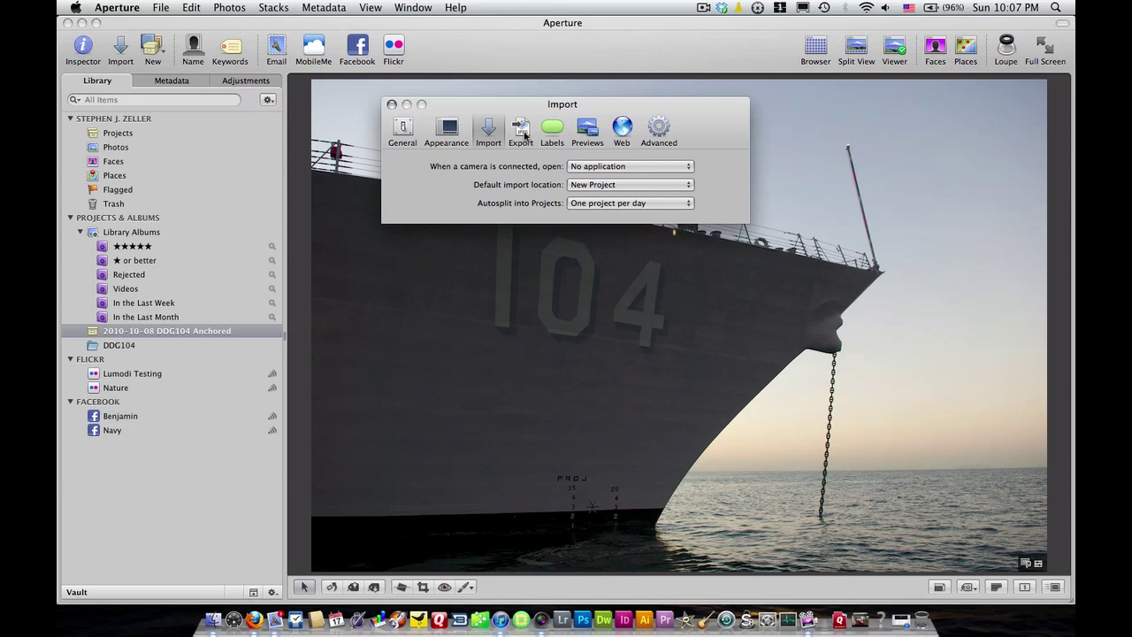
{"action": "left_click", "coordinate": [524, 134]}
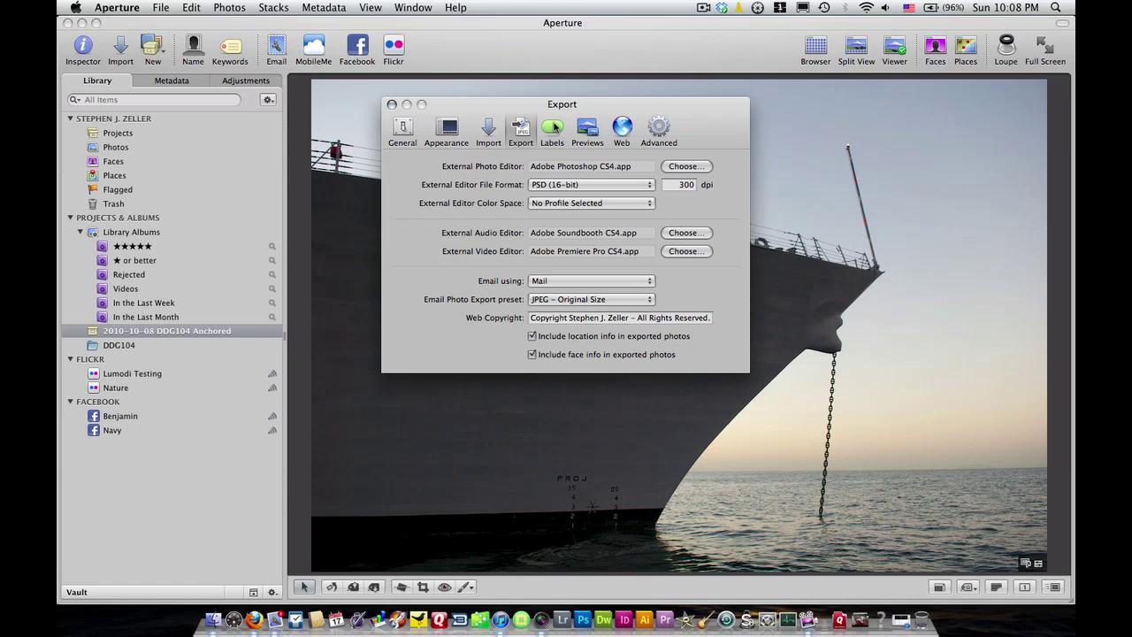
{"action": "left_click", "coordinate": [554, 129]}
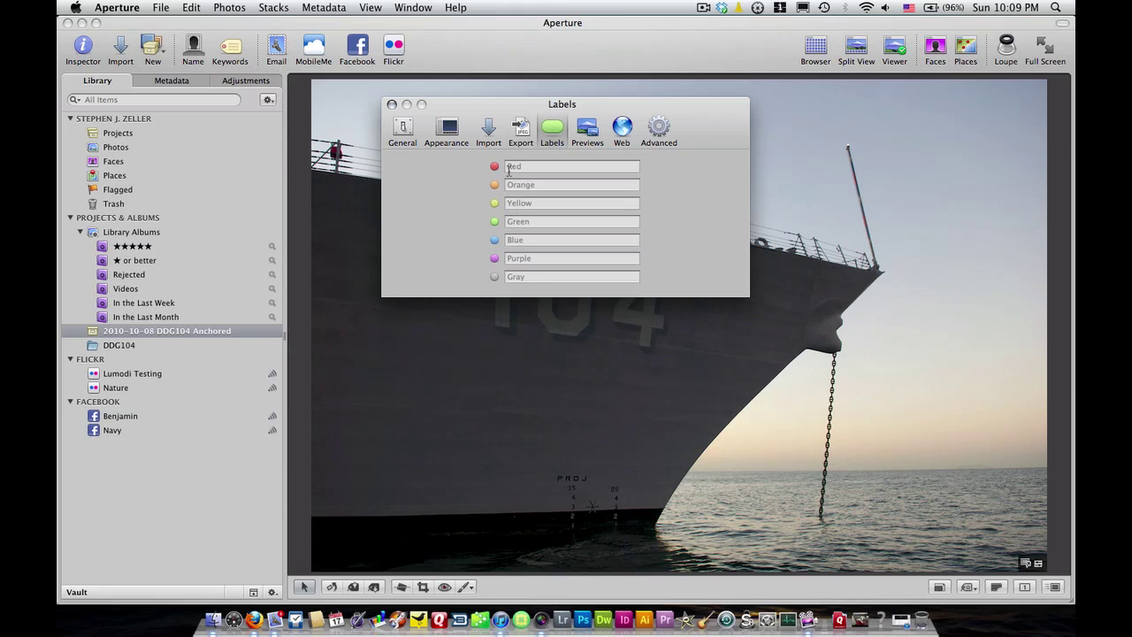
Review the Previews, Web, Advanced and General panes, dismissing the MobileMe alert, then close Preferences
{"action": "left_click", "coordinate": [590, 135]}
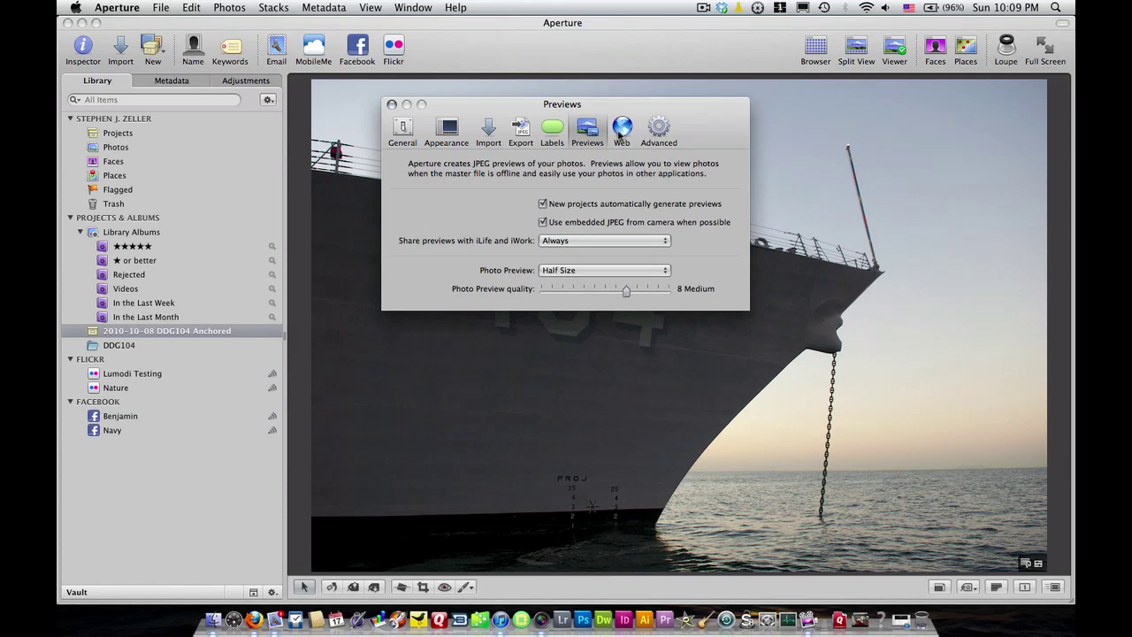
{"action": "left_click", "coordinate": [621, 130]}
{"action": "left_click", "coordinate": [674, 226]}
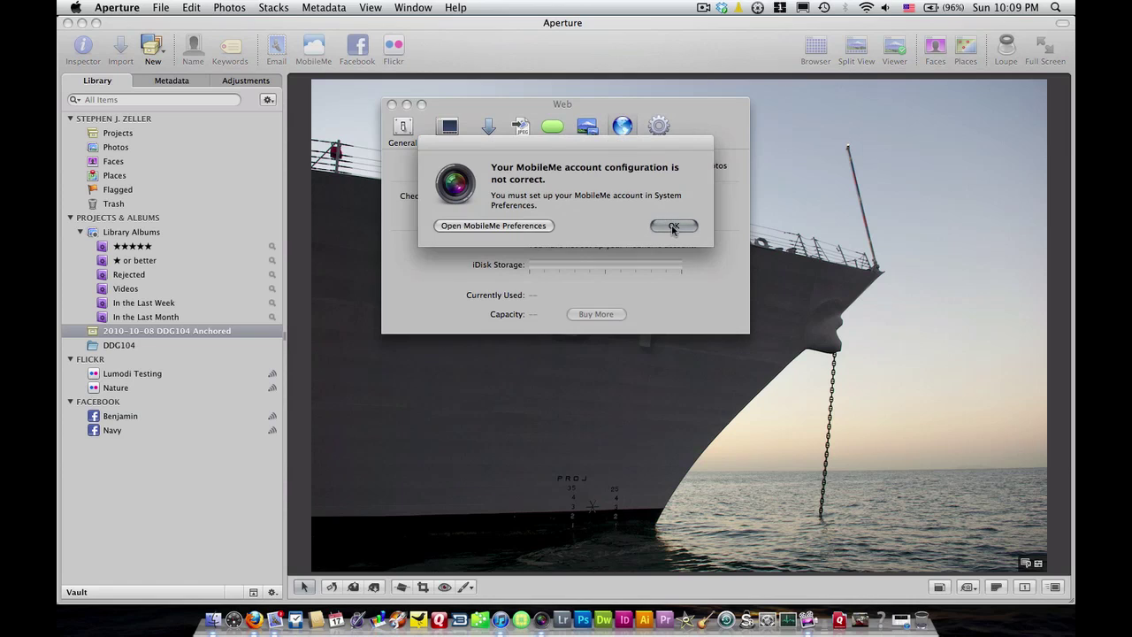
{"action": "left_click", "coordinate": [657, 133]}
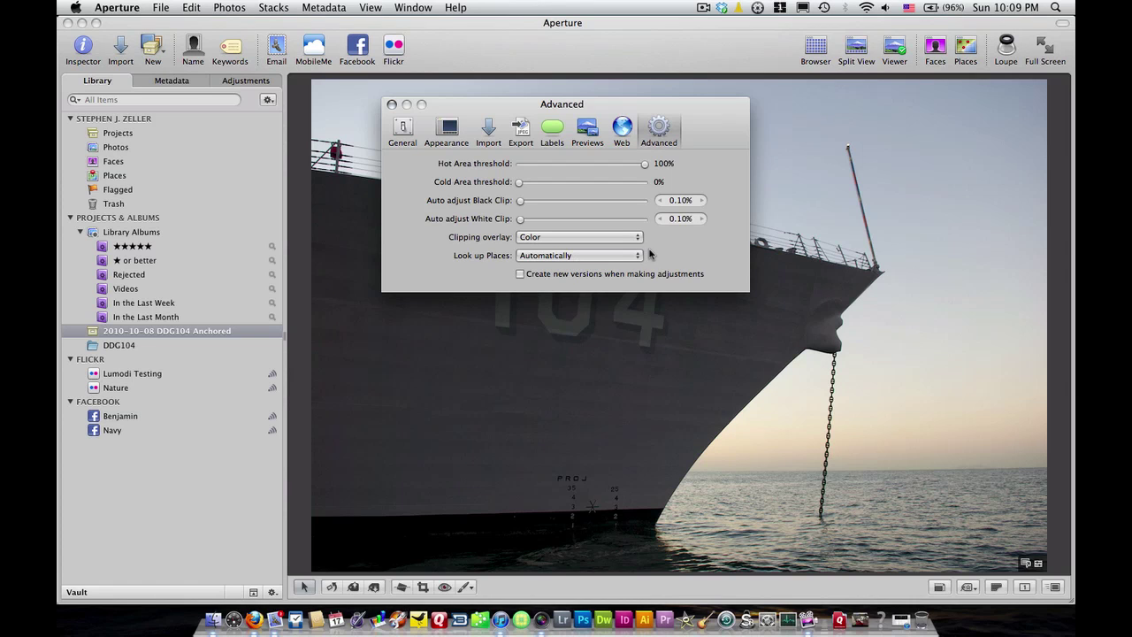
{"action": "left_click", "coordinate": [401, 133]}
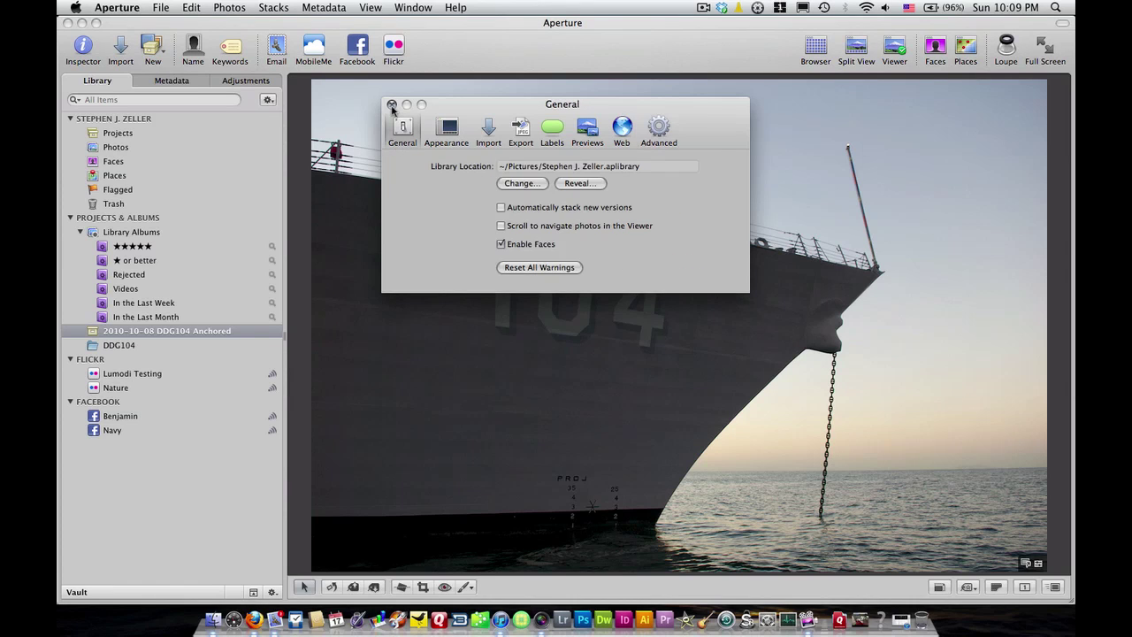
{"action": "left_click", "coordinate": [391, 105]}
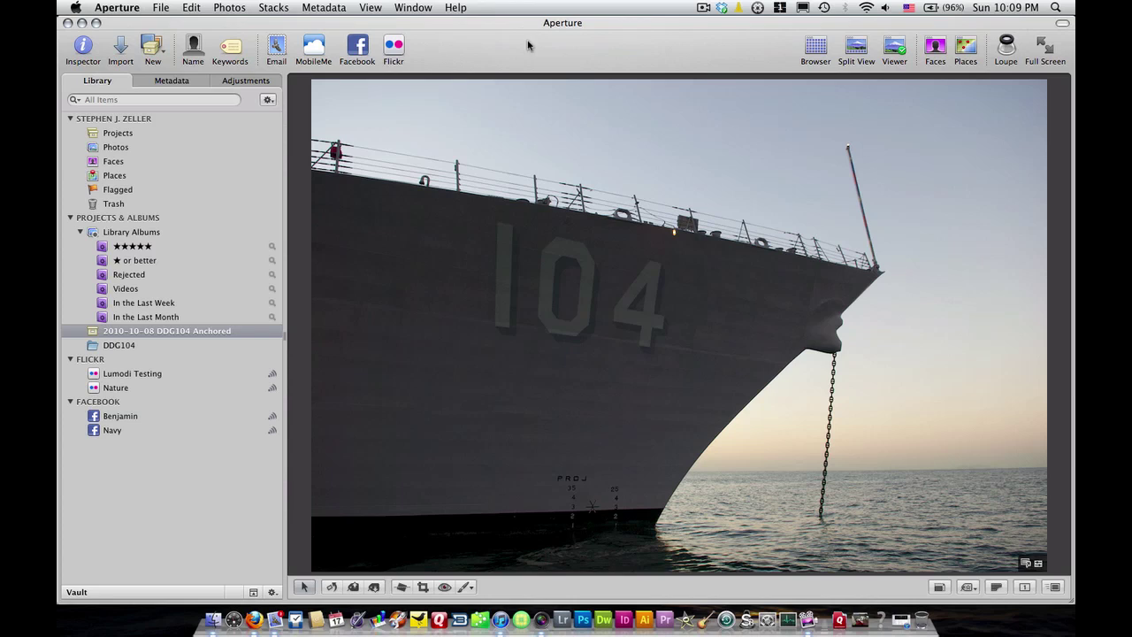